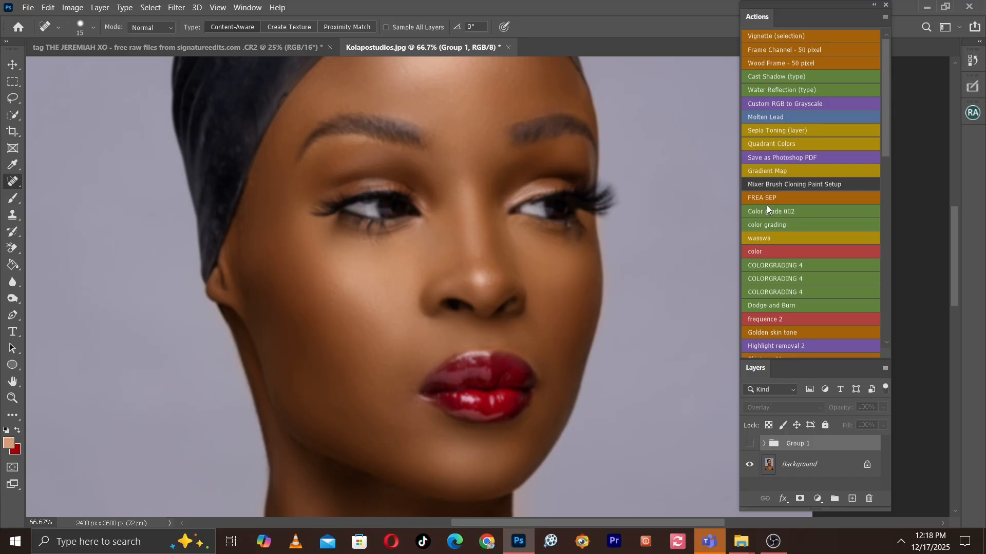
Compare the portrait's face with Group 1 shown and hidden.
key("ctrl+minus")
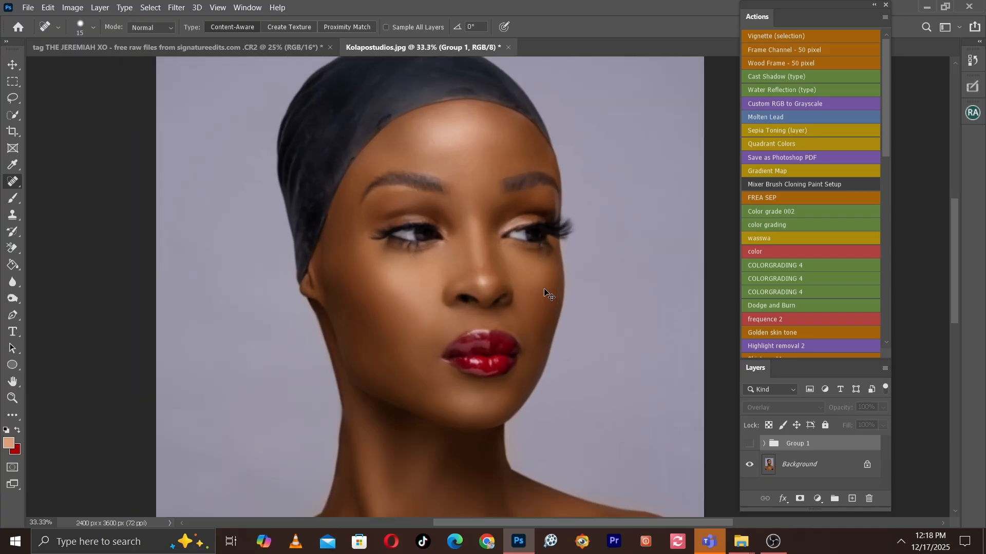
key("ctrl+plus")
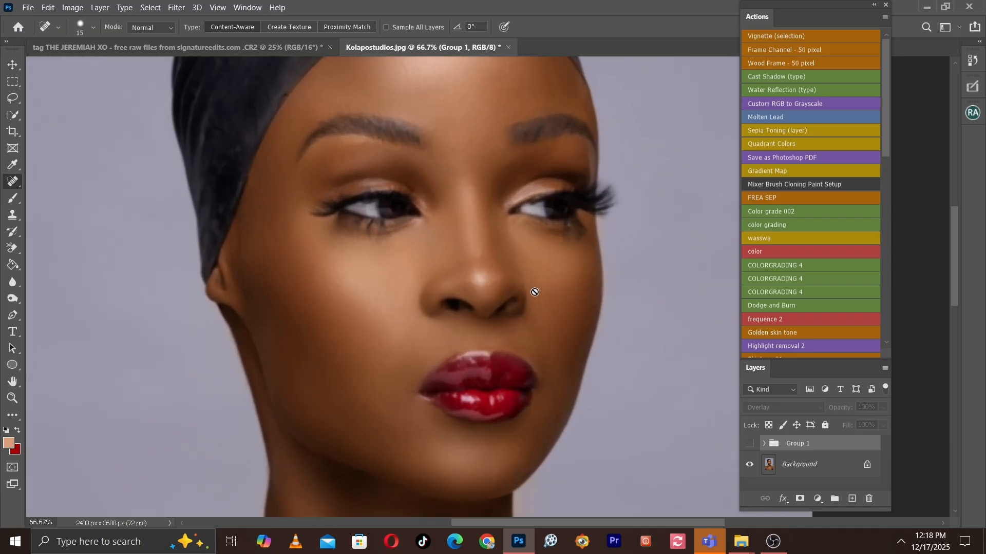
left_click(752, 445)
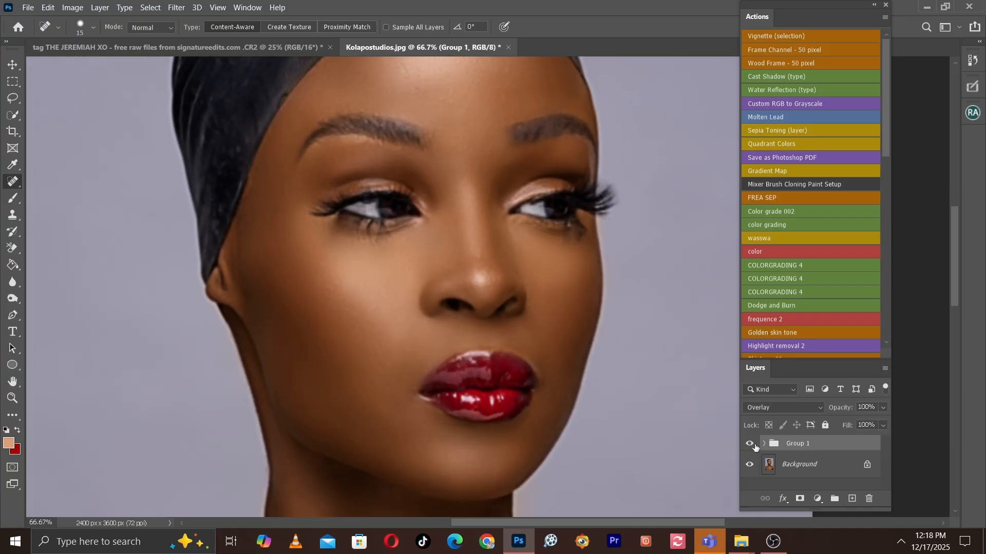
left_click(750, 444)
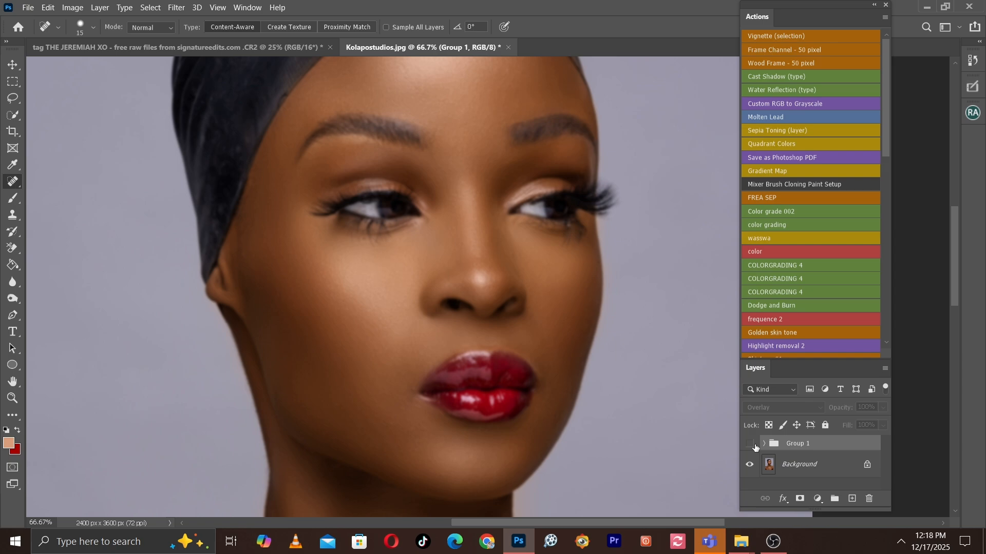
left_click(752, 445)
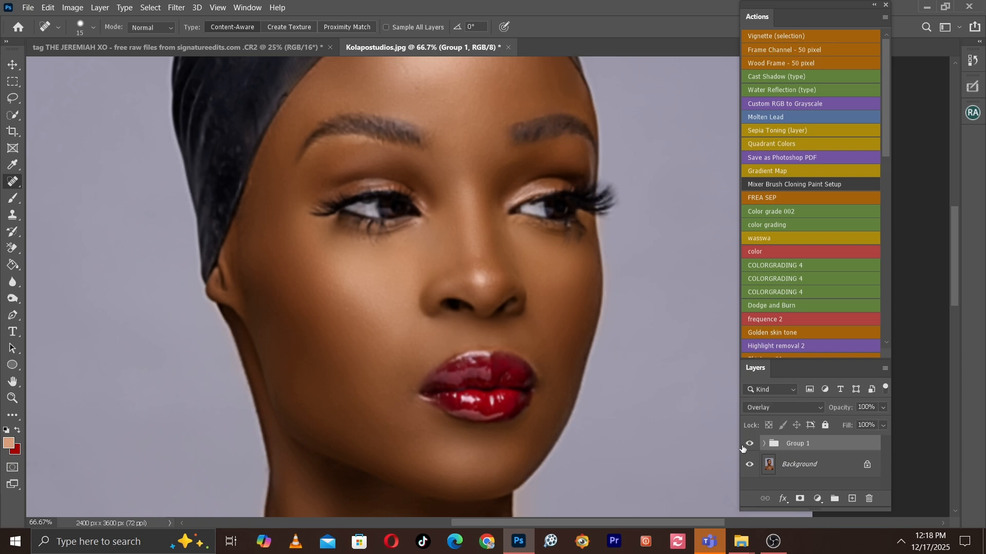
left_click(745, 446)
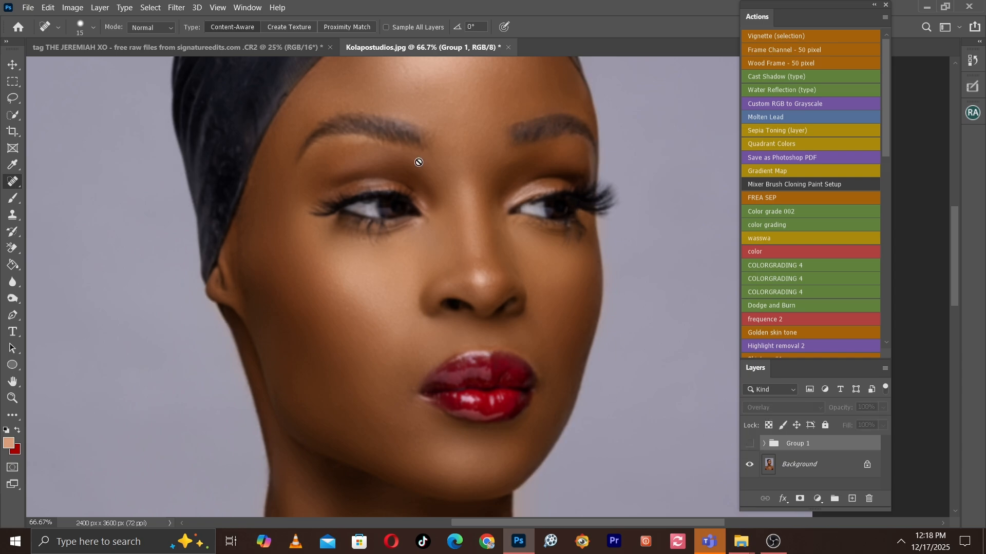
Examine the retouched skin on the face, neck and chest at several zoom levels.
key("ctrl+minus")
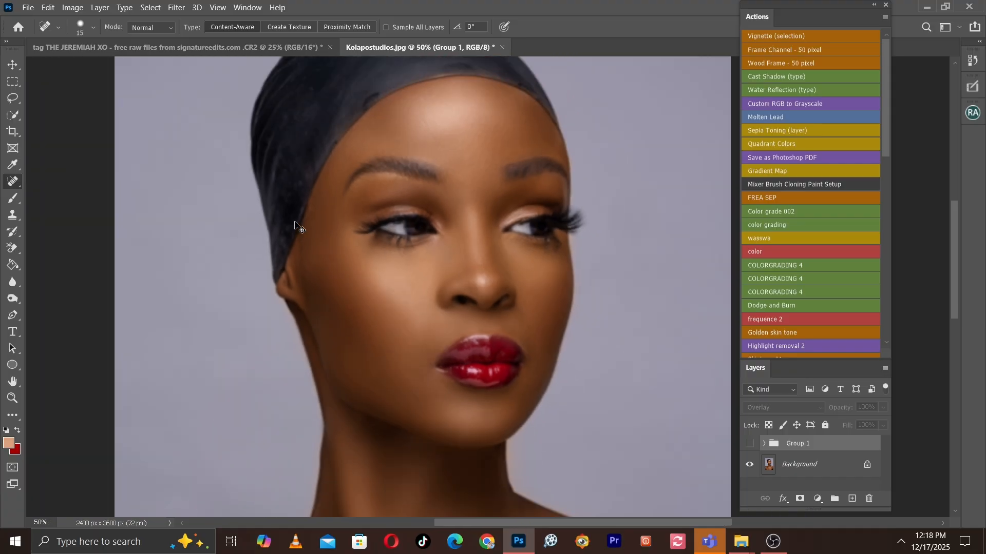
key("ctrl+plus")
scroll(332, 256, "down", 10)
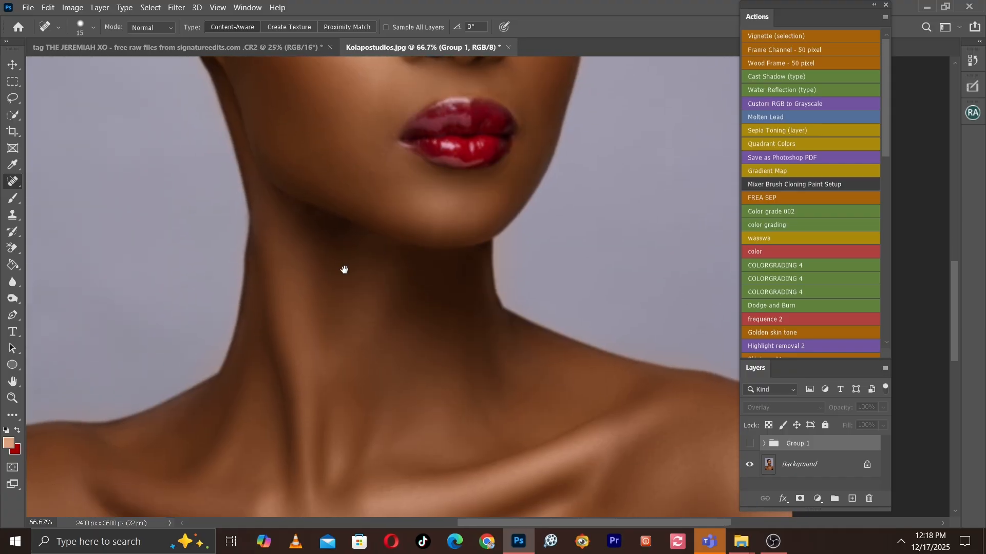
key("ctrl+minus")
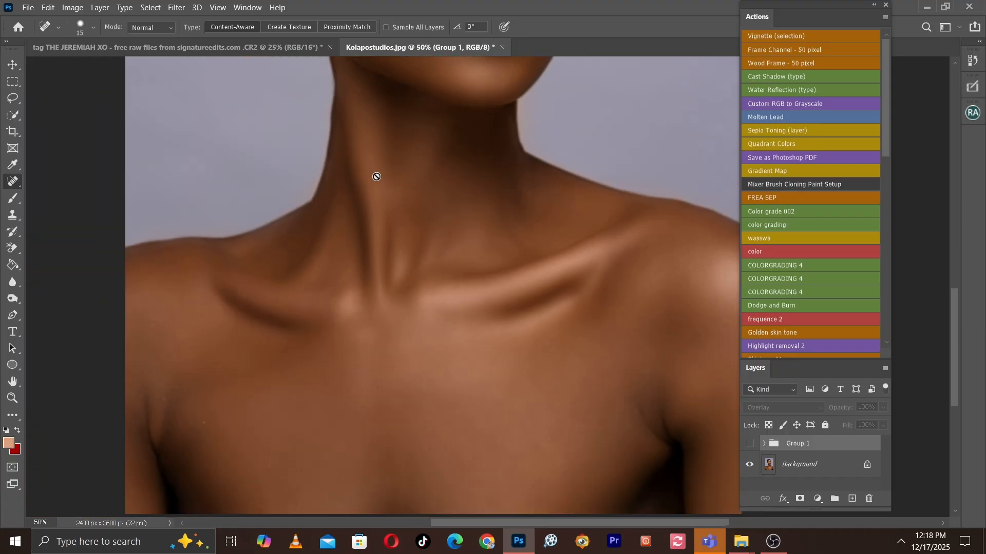
scroll(346, 306, "up", 10)
scroll(341, 399, "up", 3)
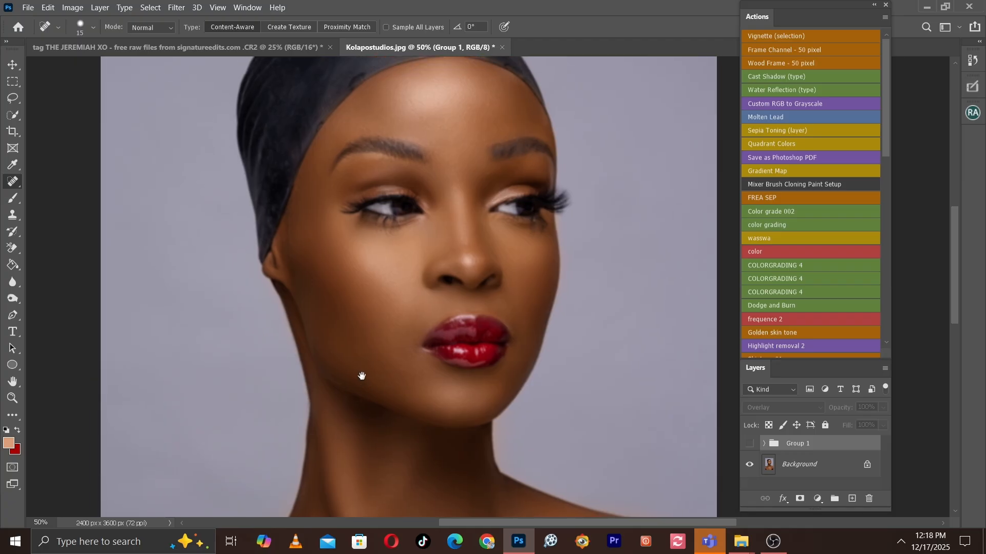
key("ctrl+plus")
key("ctrl+minus")
key("ctrl+minus")
key("ctrl+minus")
key("ctrl+plus")
key("ctrl+plus")
key("ctrl+plus")
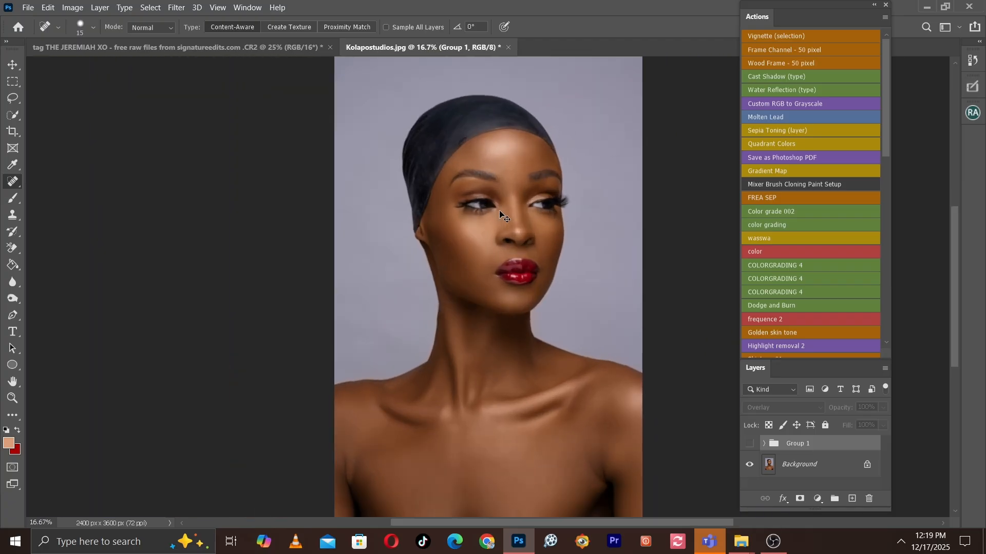
left_click_drag(497, 227, 503, 257)
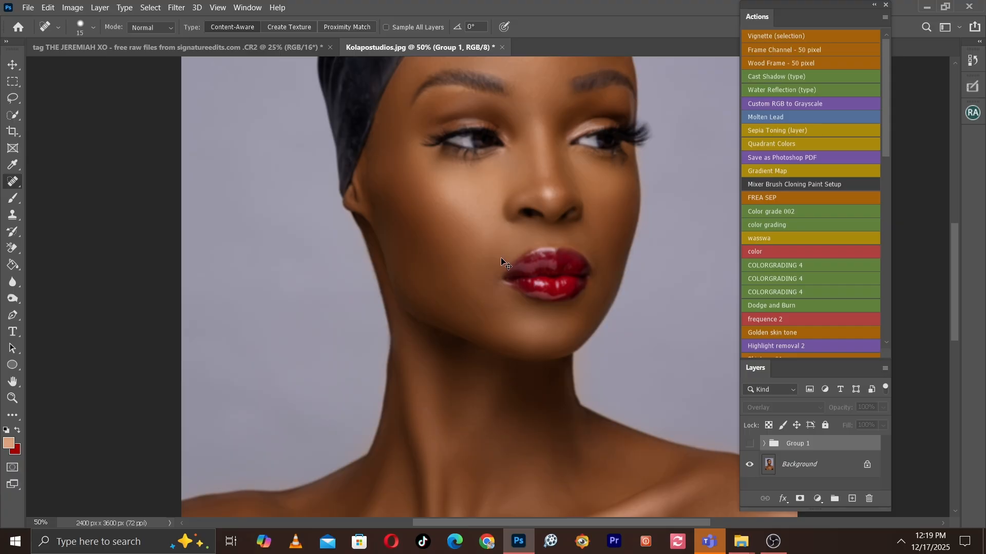
Delete Group 1 so that only the Background layer is left.
key("ctrl+minus")
key("ctrl+plus")
left_click_drag(816, 445, 867, 500)
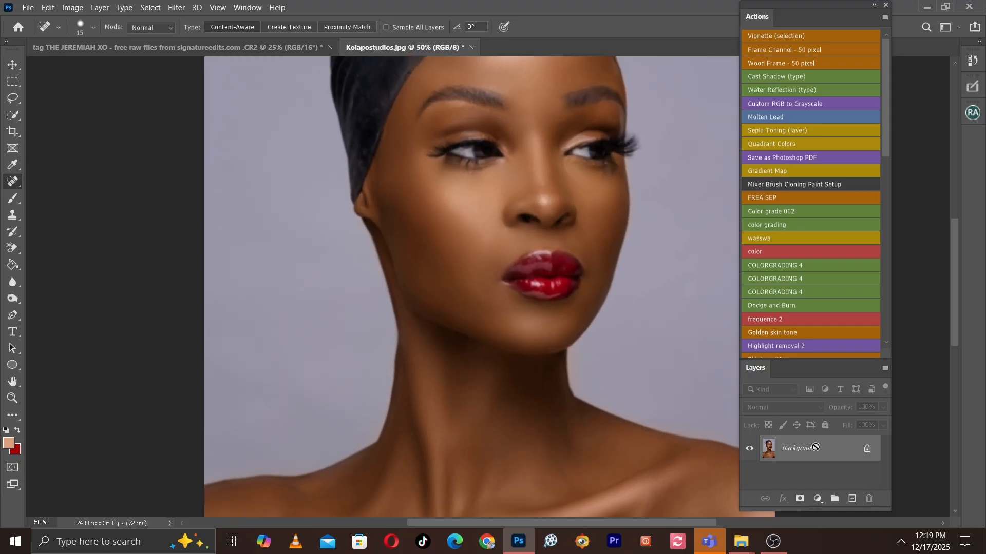
key("ctrl+minus")
key("ctrl+plus")
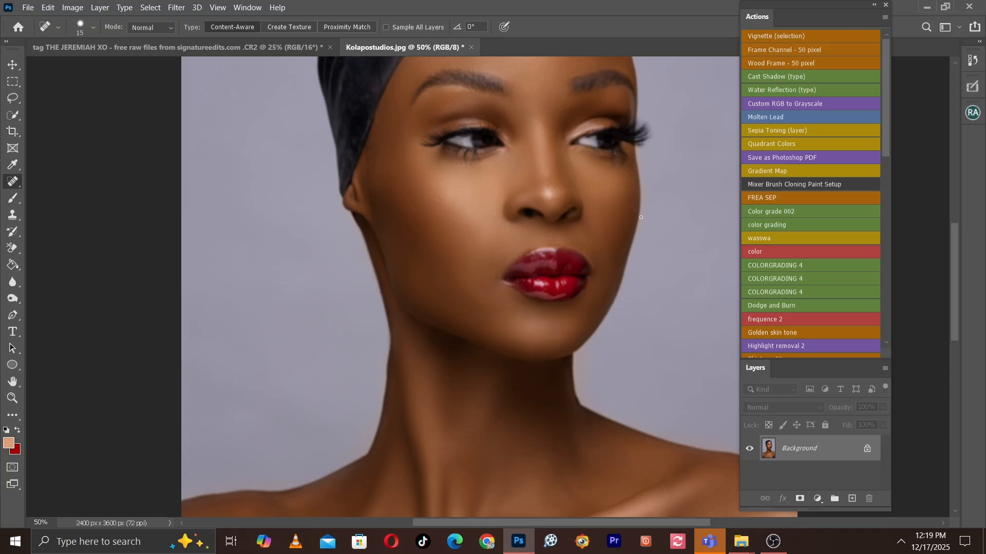
Duplicate the Background layer twice and rename the lower copy Backup.
key("ctrl+minus")
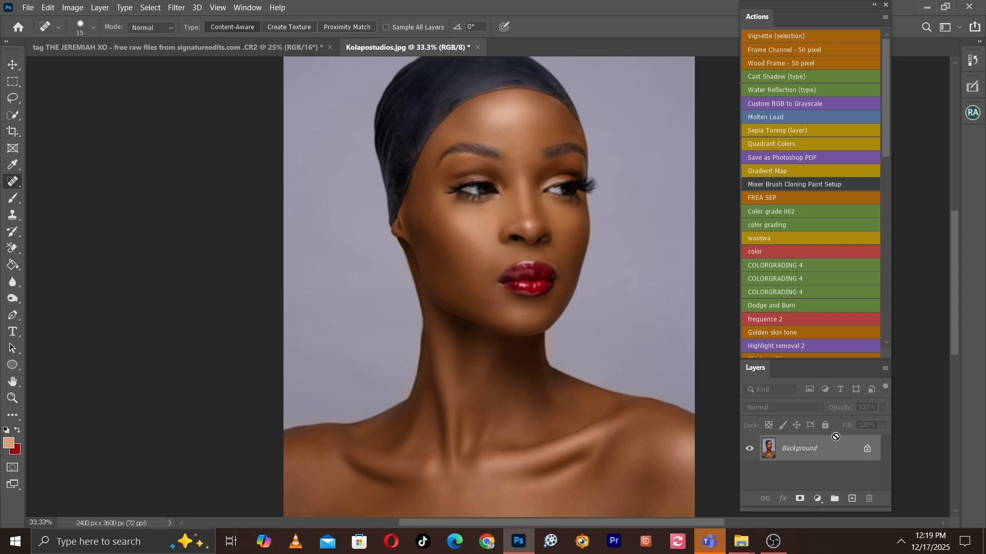
key("ctrl+j")
key("ctrl+j")
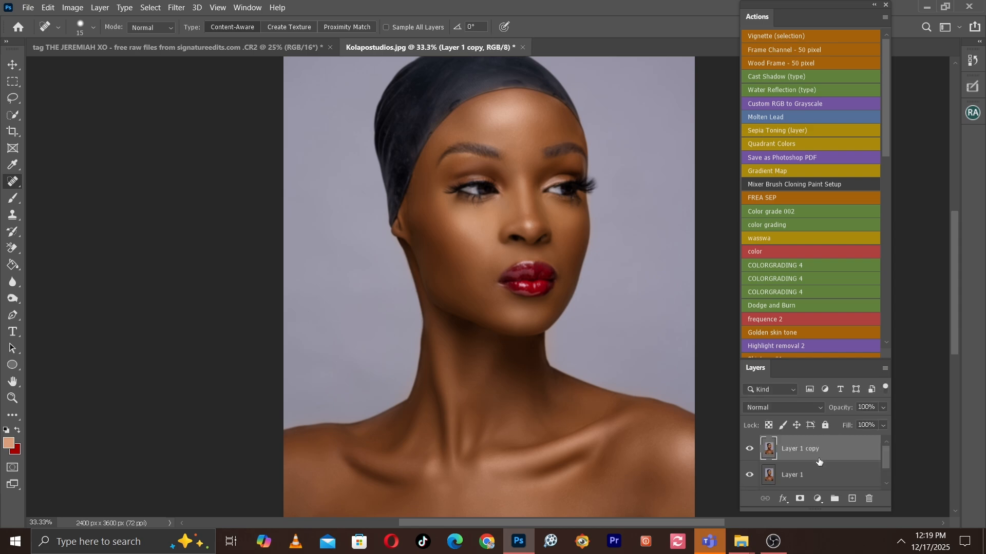
scroll(820, 458, "down", 1)
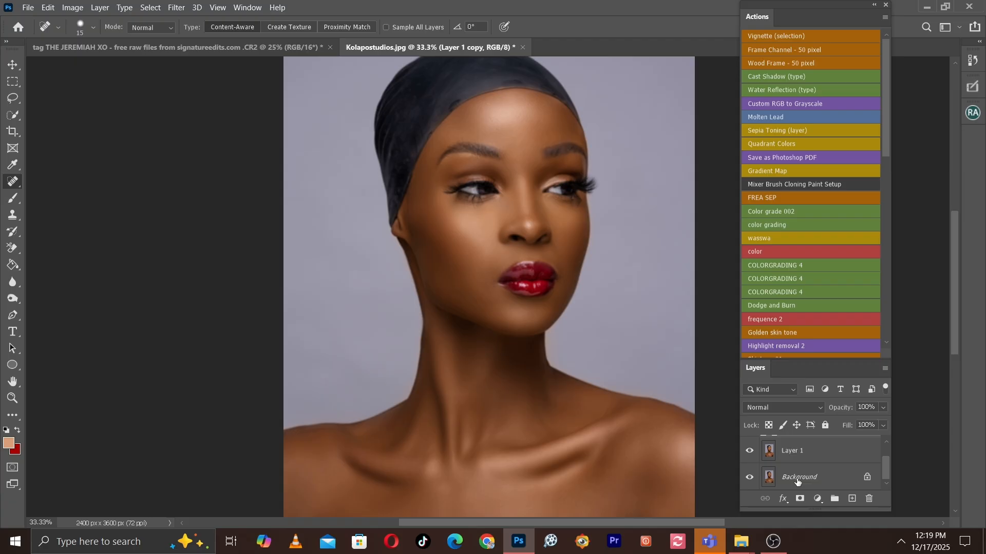
double_click(796, 450)
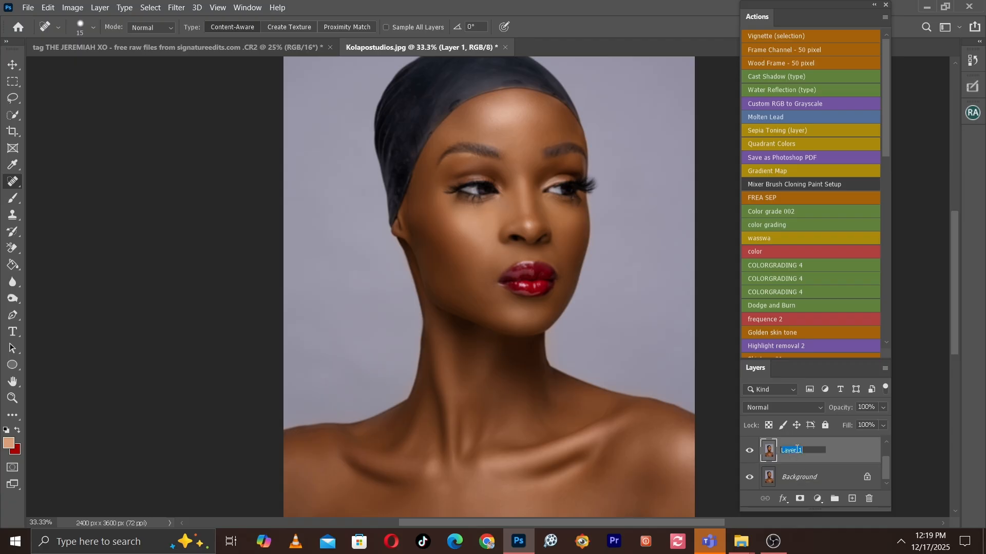
type("Backup")
left_click(835, 475)
Rename the uppermost layer copy as Detail.
scroll(887, 464, "up", 1)
scroll(888, 463, "up", 1)
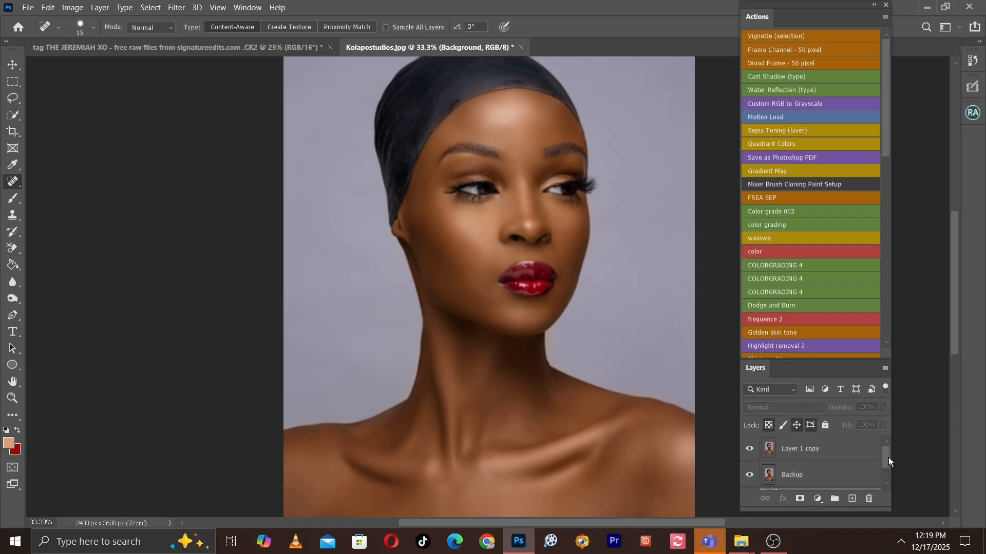
left_click(801, 451)
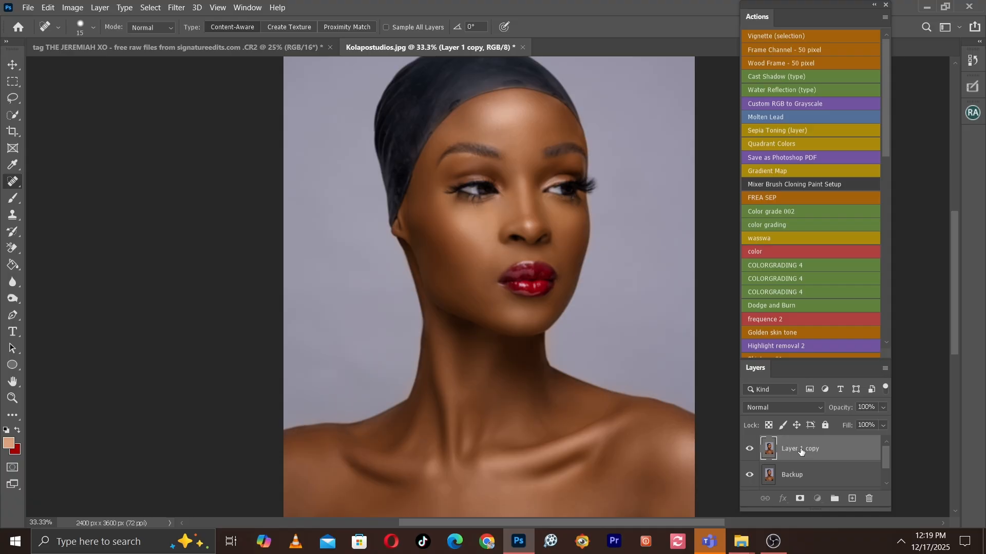
double_click(801, 450)
type("DE")
type("etail")
left_click(838, 475)
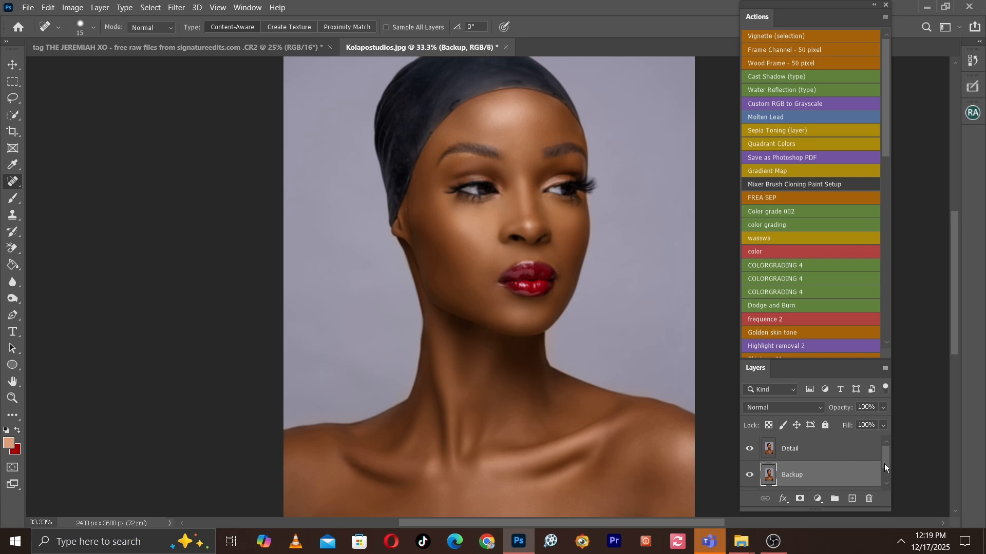
Invert the colours of the Detail layer and set its blend mode to Vivid Light.
mouse_move(888, 458)
left_mouse_down()
mouse_move(885, 467)
mouse_move(885, 445)
left_mouse_up()
left_click(824, 450)
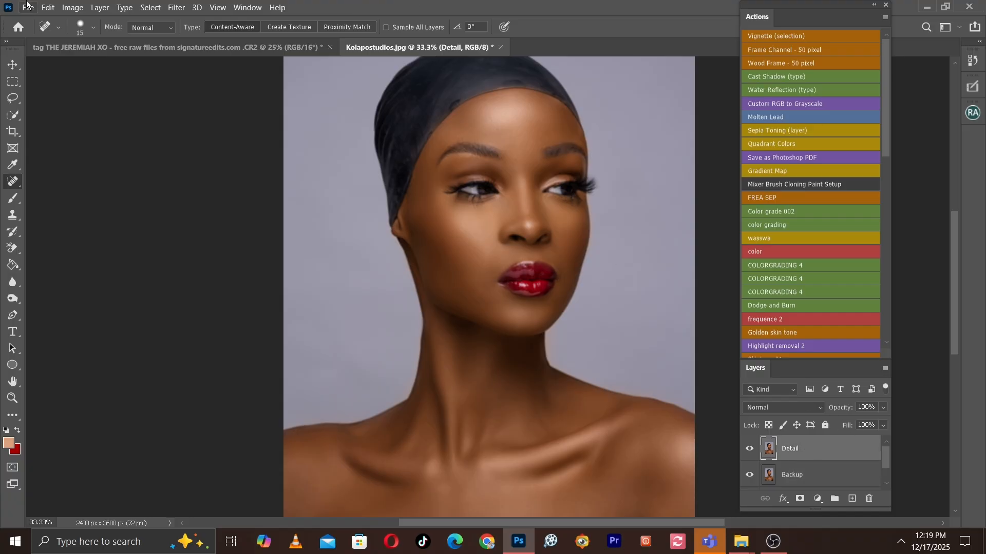
left_click(64, 8)
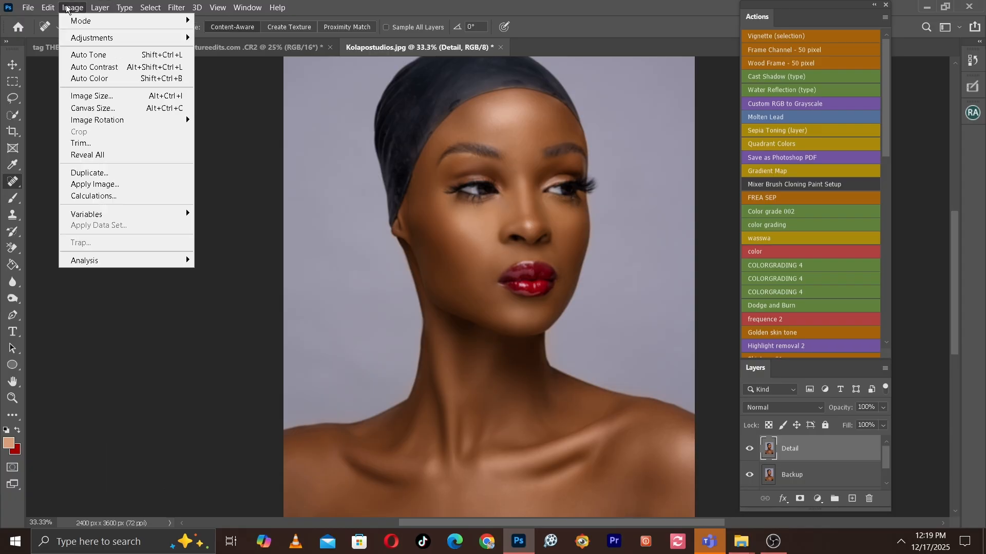
mouse_move(128, 38)
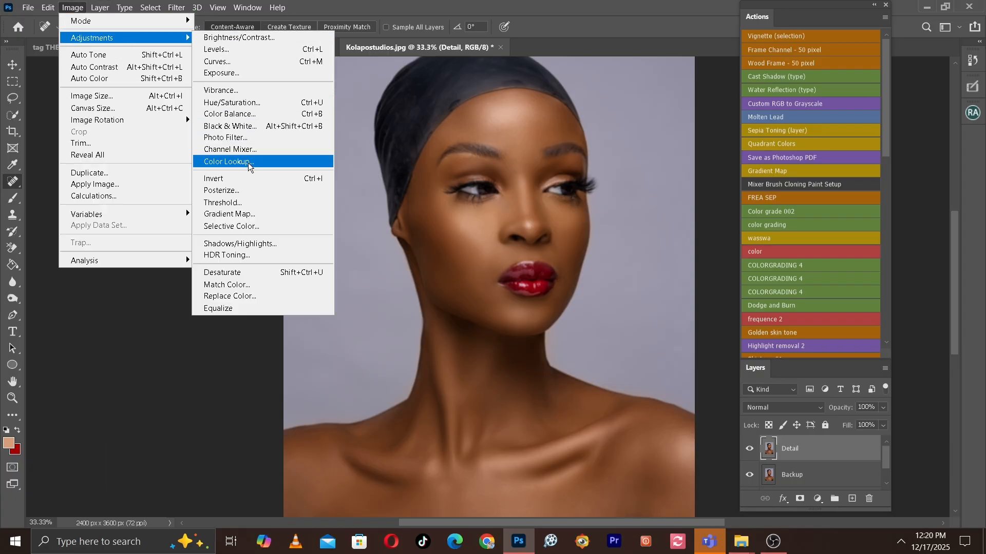
left_click(220, 177)
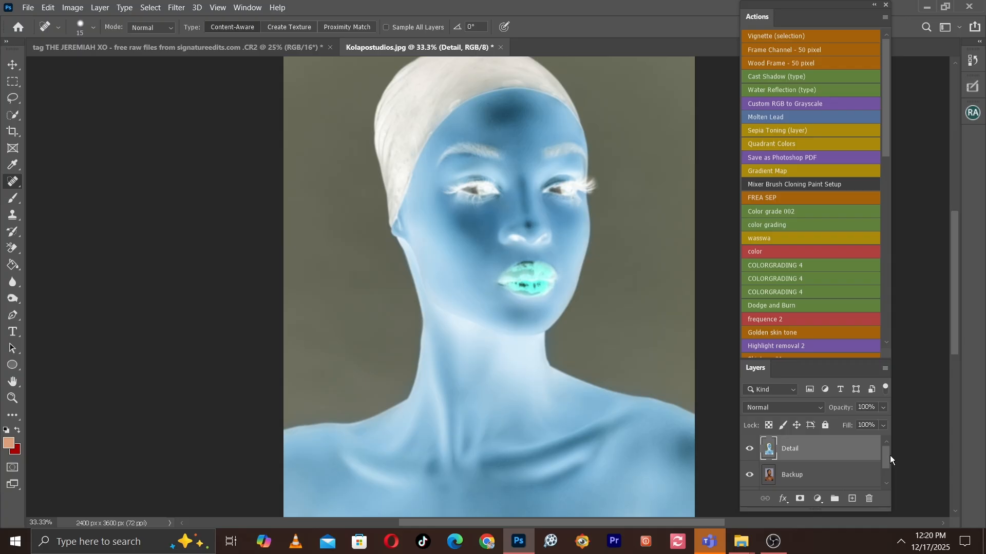
left_click(800, 406)
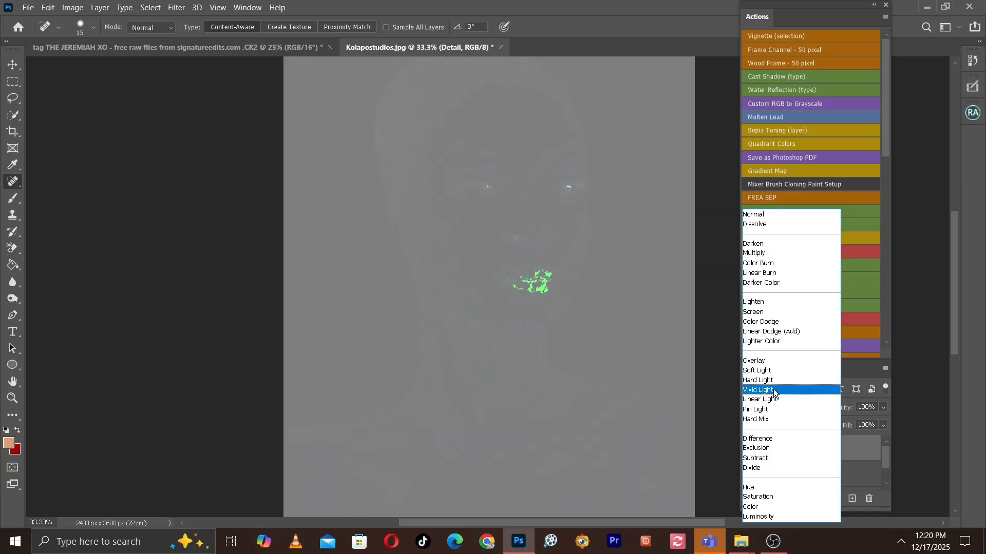
left_click(768, 392)
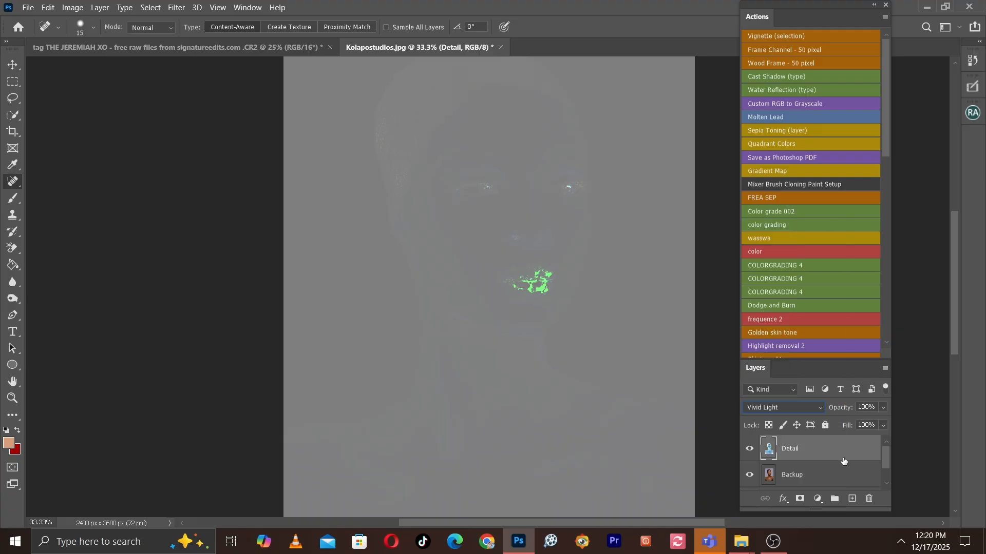
Convert the Detail layer to a smart object.
right_click(810, 448)
key("Escape")
right_click(818, 459)
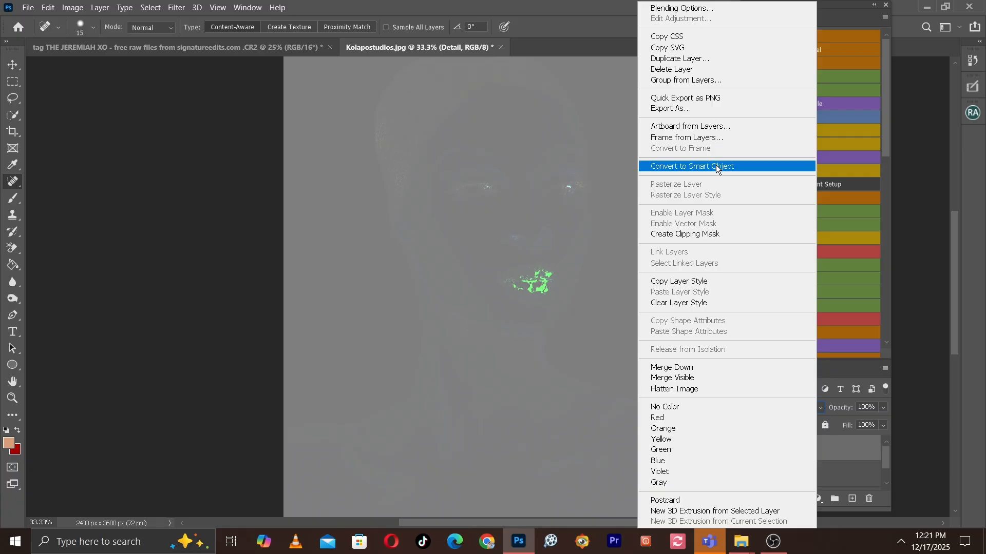
left_click(685, 170)
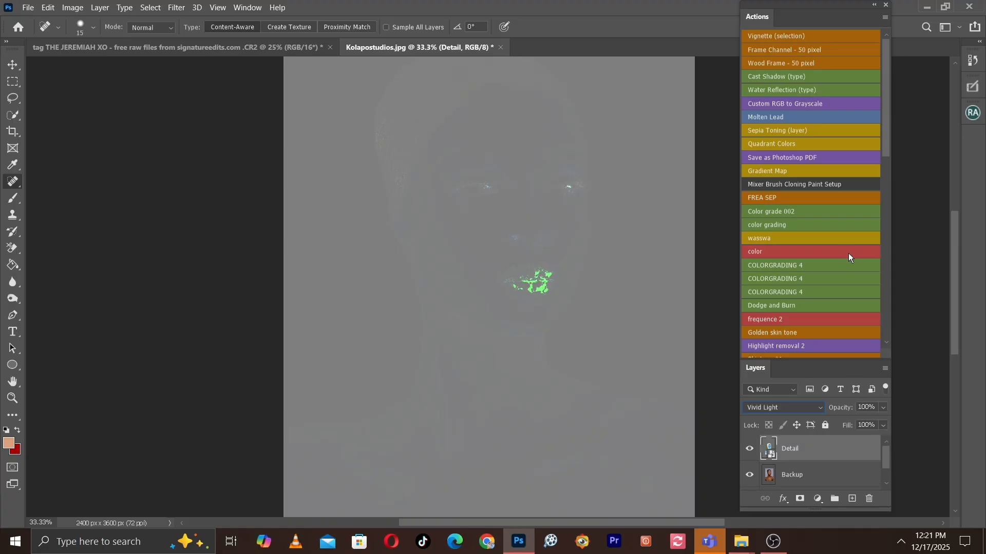
Start a Gaussian Blur on the Detail smart object and bring its radius down to 4.8 pixels.
left_click(175, 10)
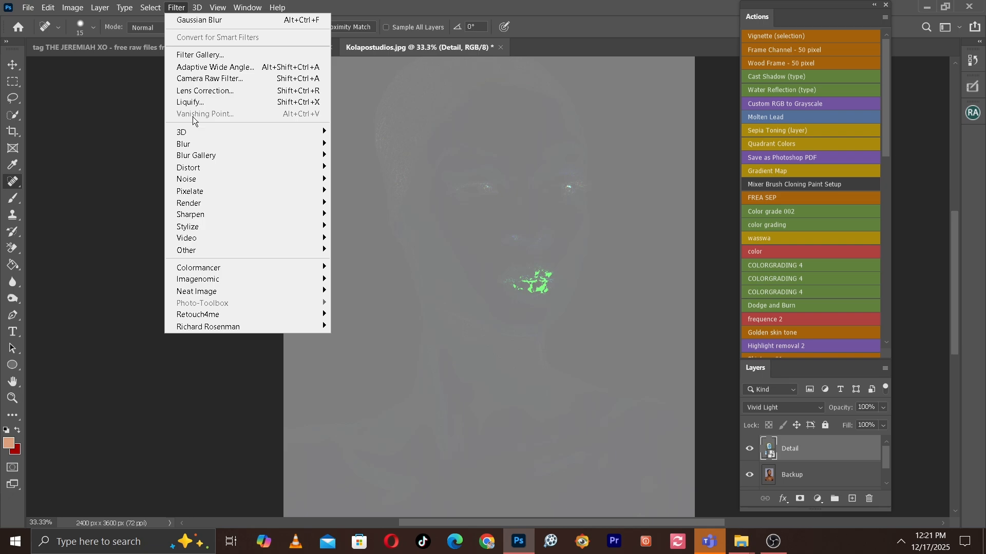
mouse_move(199, 148)
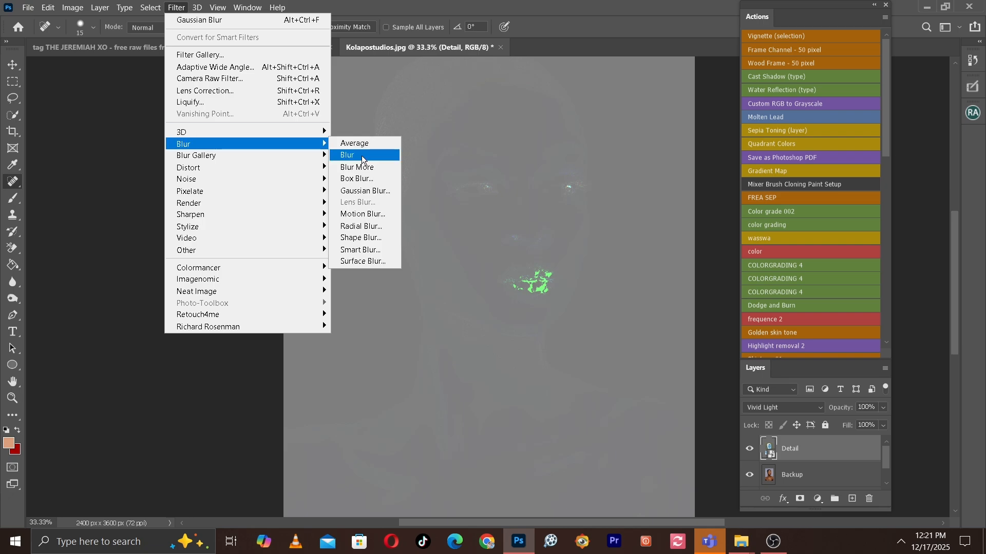
left_click(374, 190)
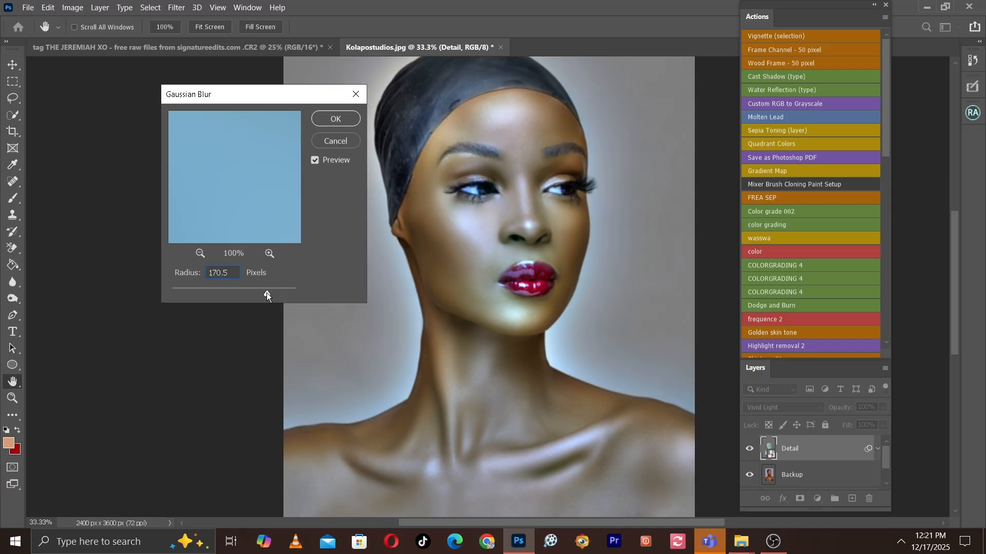
left_click_drag(267, 292, 260, 291)
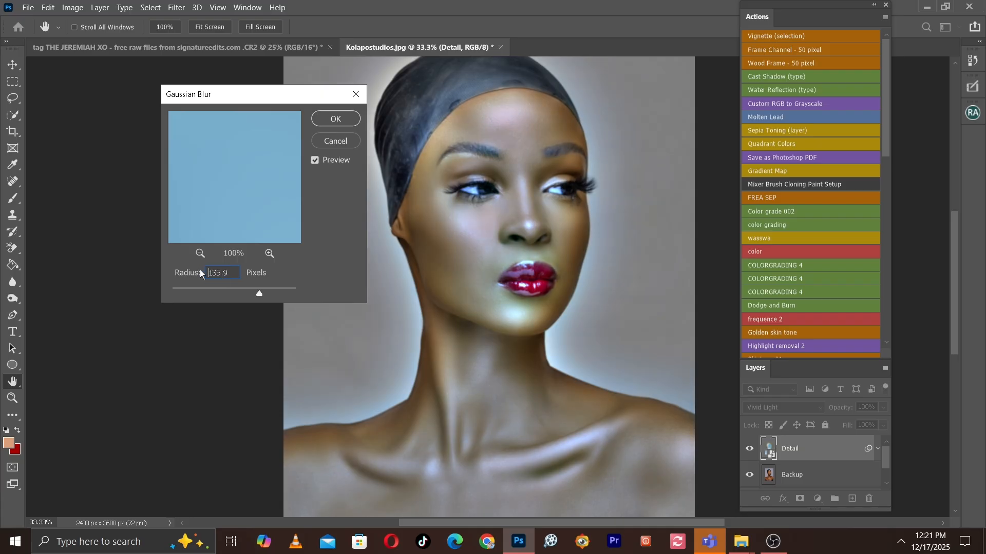
left_click(200, 292)
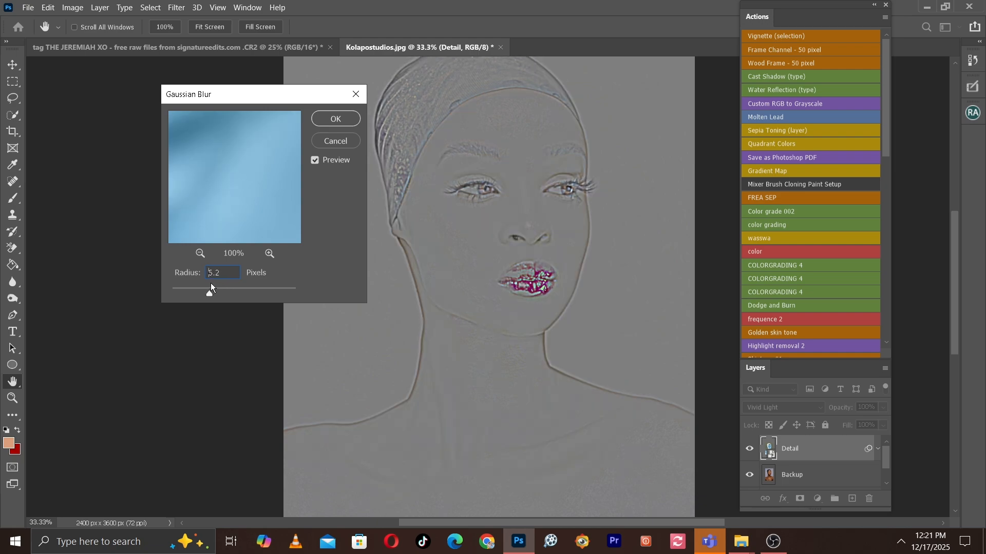
left_click_drag(223, 287, 227, 288)
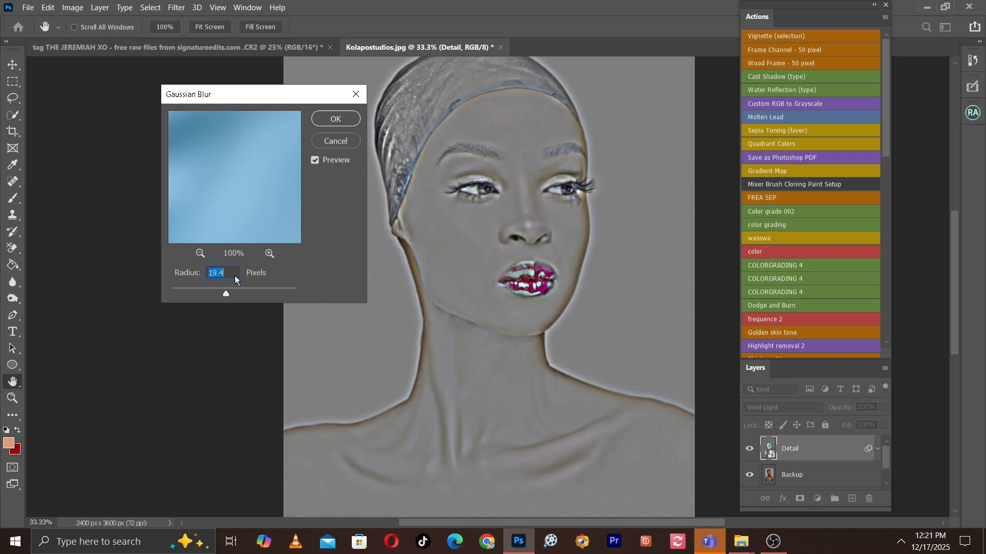
left_click(205, 304)
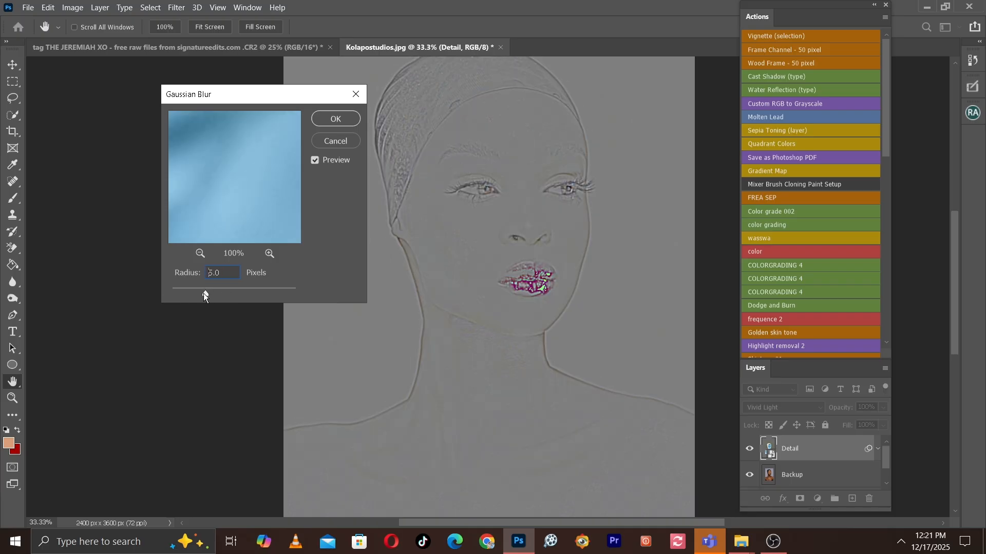
left_click(195, 291)
Try a 7.0 pixel blur radius while checking the facial edges, reduce it slightly and apply the Gaussian Blur to Detail.
key("ctrl+plus")
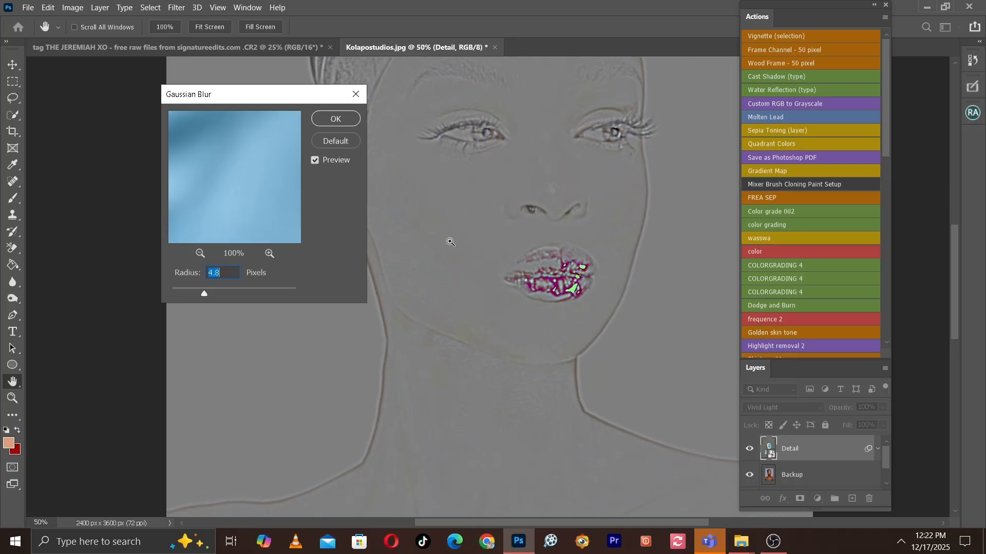
key("ctrl+plus")
key("ctrl+minus")
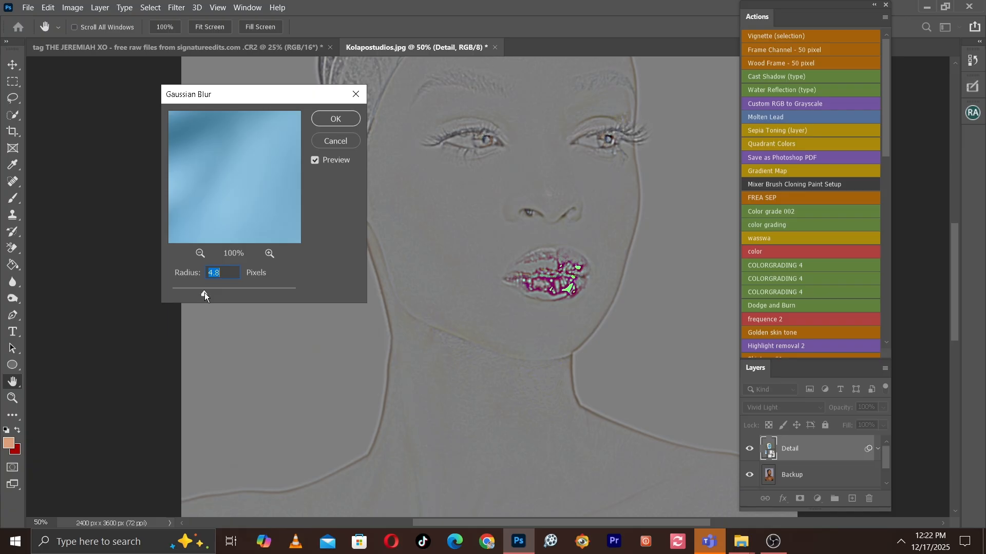
left_click_drag(207, 292, 211, 293)
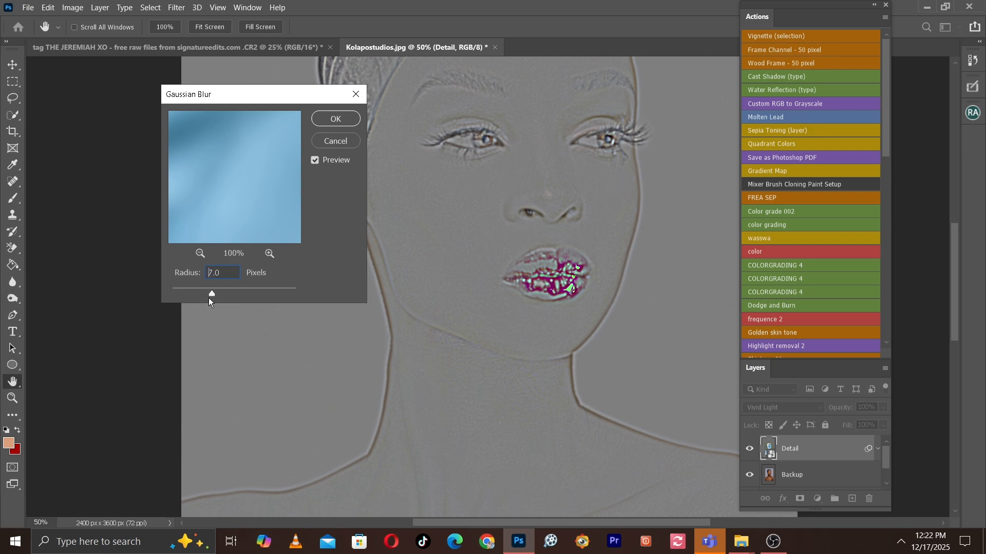
left_click_drag(208, 298, 205, 295)
left_click(334, 118)
key("j")
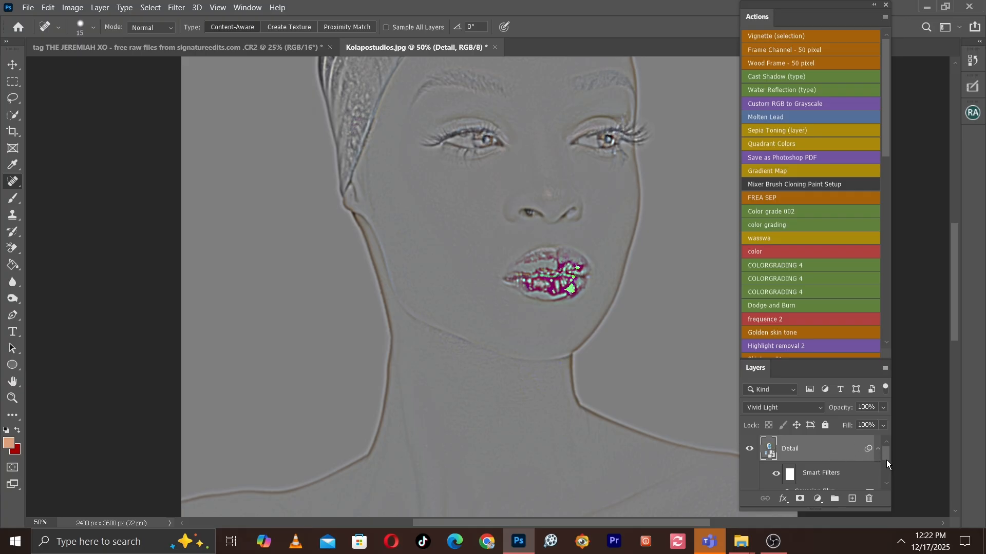
Group the Detail and Backup layers together and set the group's blend mode to Overlay.
left_click_drag(887, 458, 896, 472)
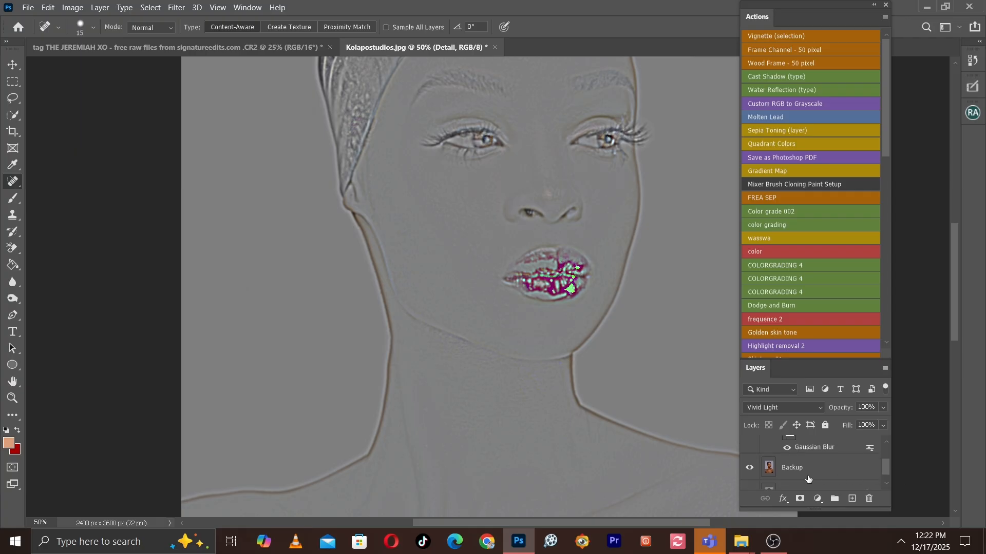
left_click(817, 473)
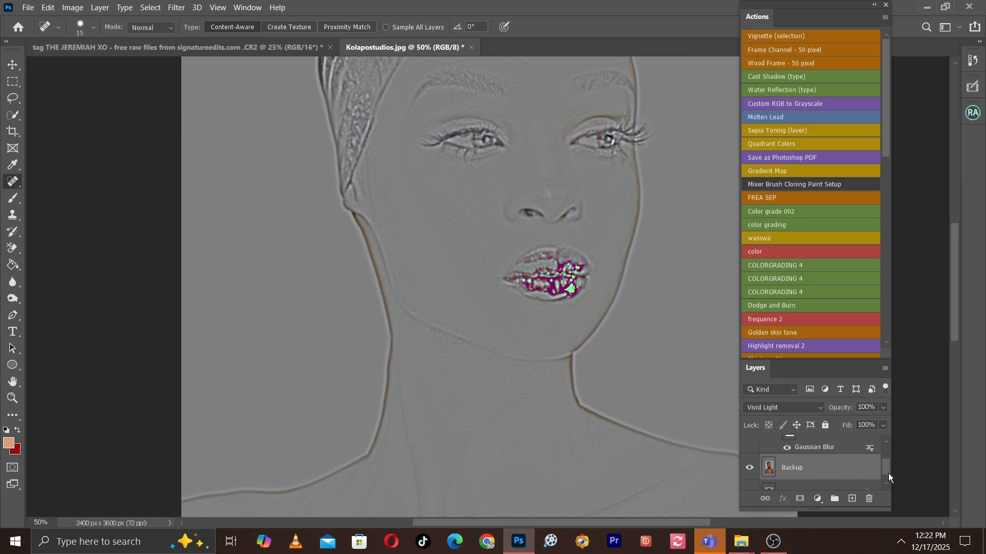
left_click_drag(887, 473, 883, 444)
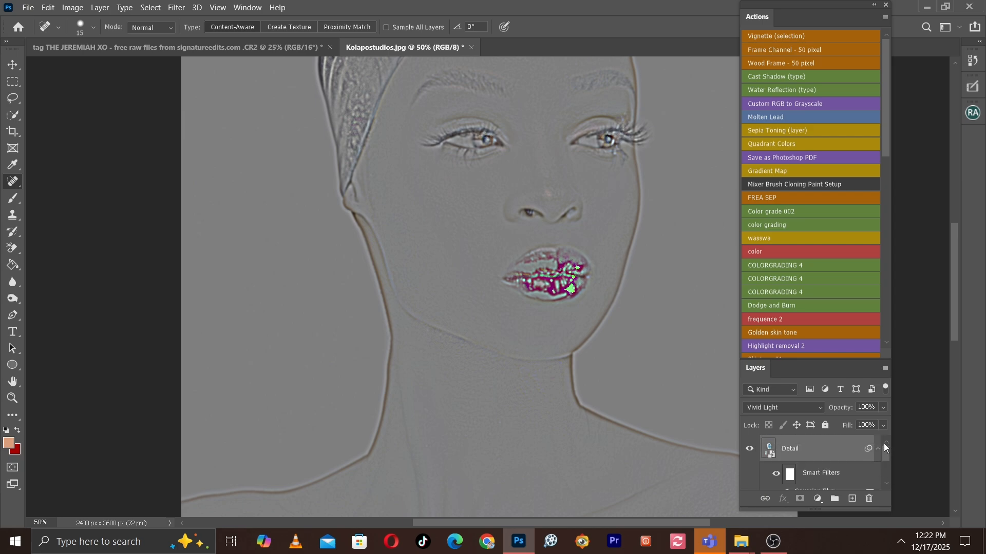
right_click(826, 450)
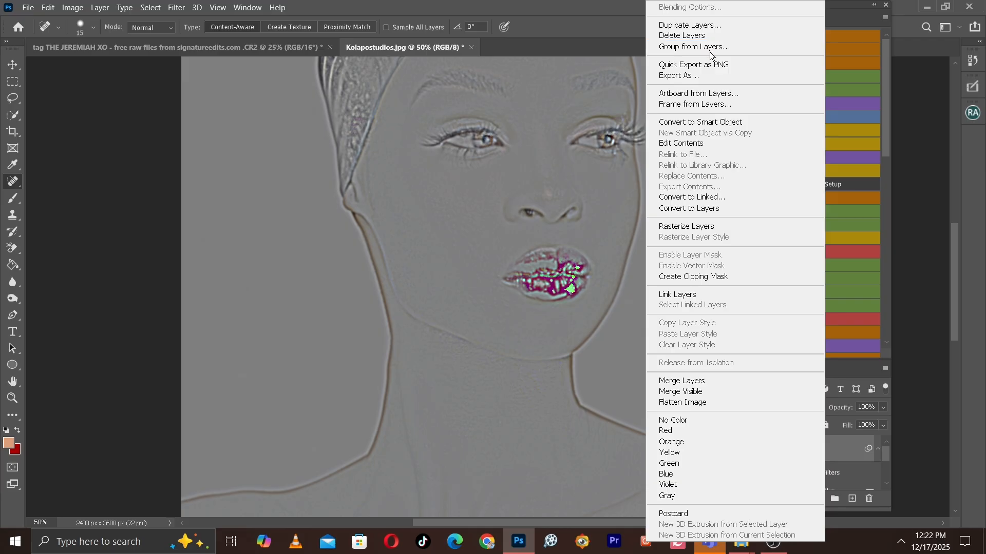
left_click(702, 48)
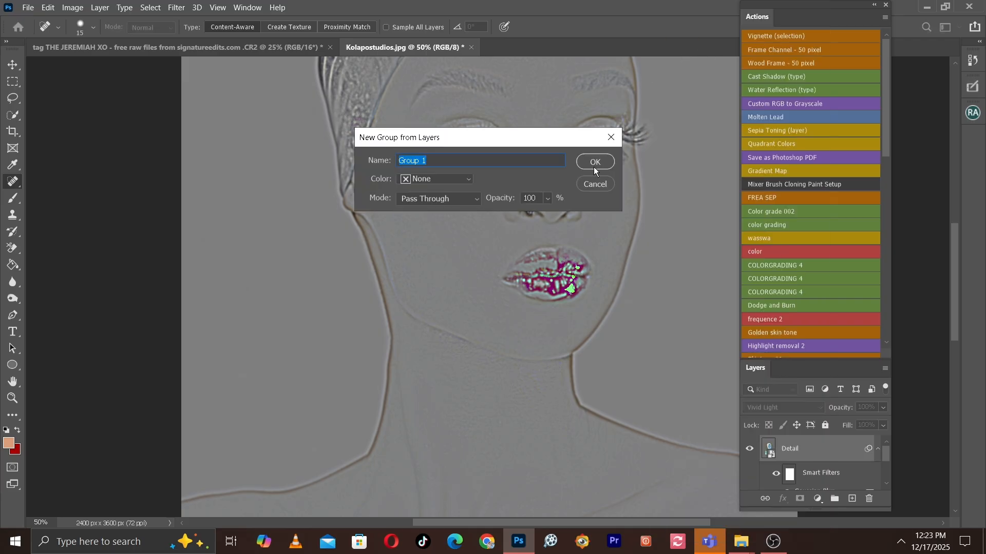
left_click(594, 162)
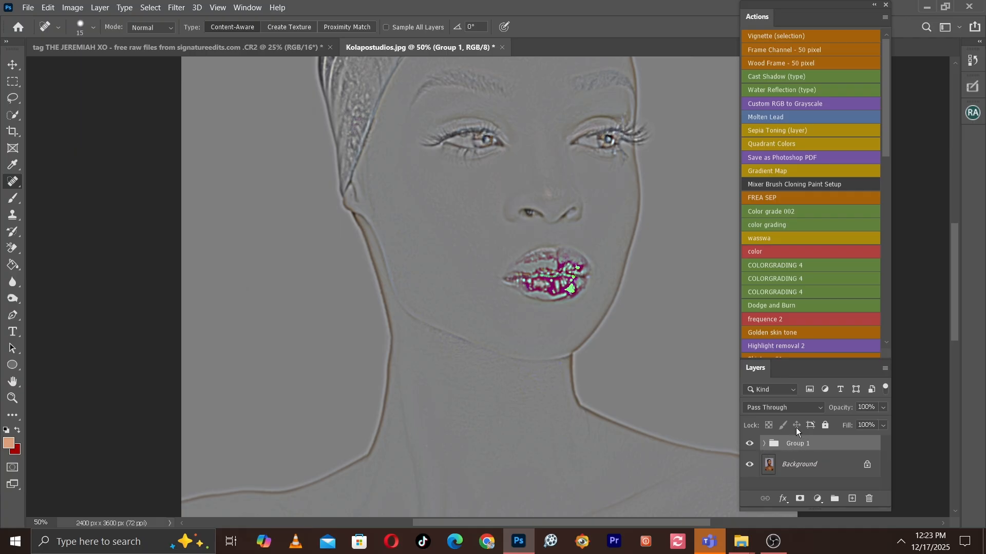
left_click(794, 408)
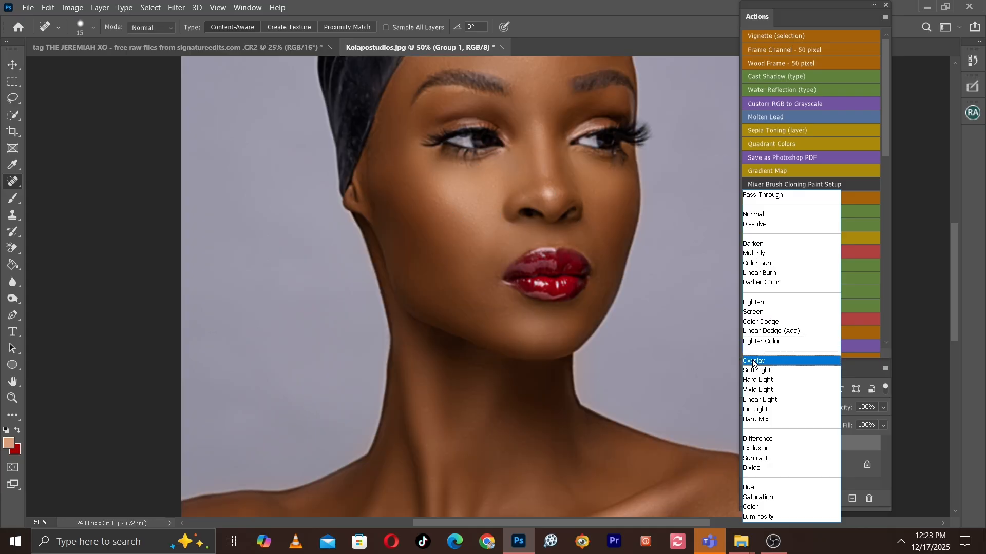
left_click(754, 362)
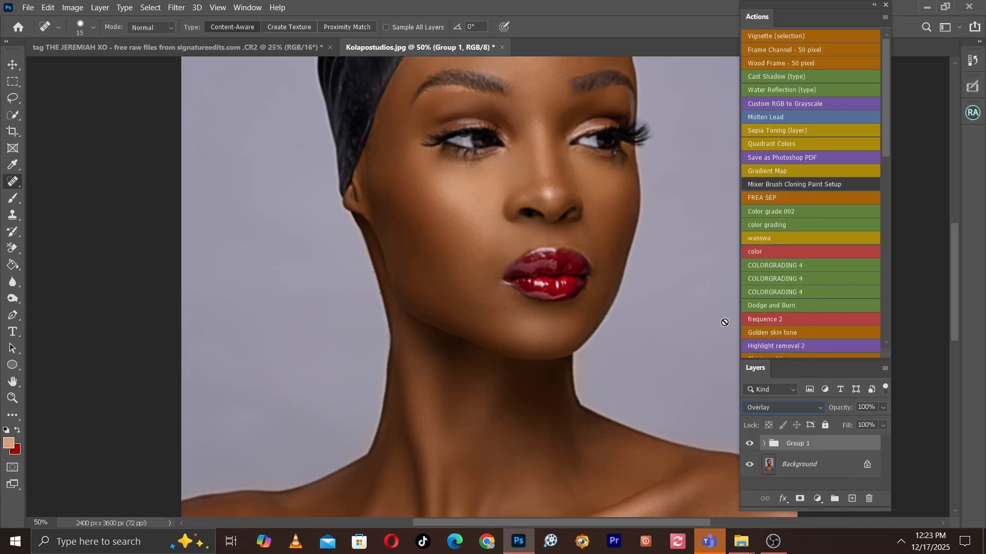
Examine the sharpened portrait from the headscarf down to the shoulders, both close up and as a whole.
key("ctrl+minus")
key("ctrl+minus")
key("ctrl+plus")
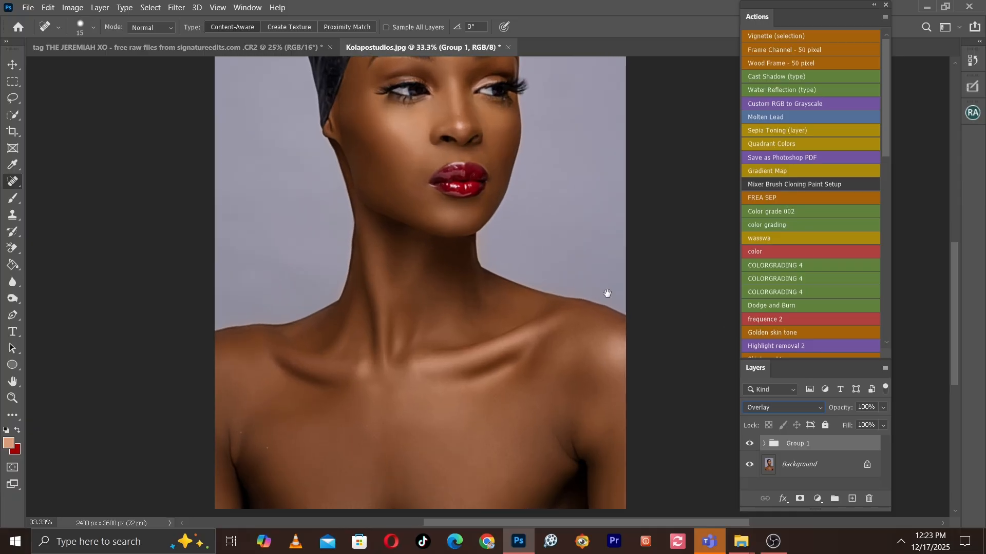
left_click_drag(607, 293, 671, 395)
key("ctrl+minus")
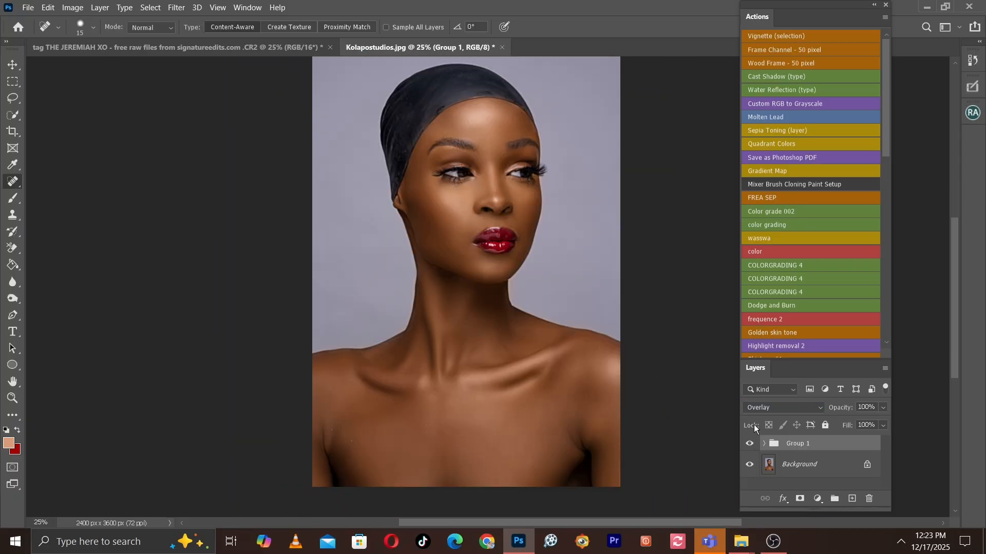
key("ctrl+plus")
left_click_drag(523, 166, 545, 263)
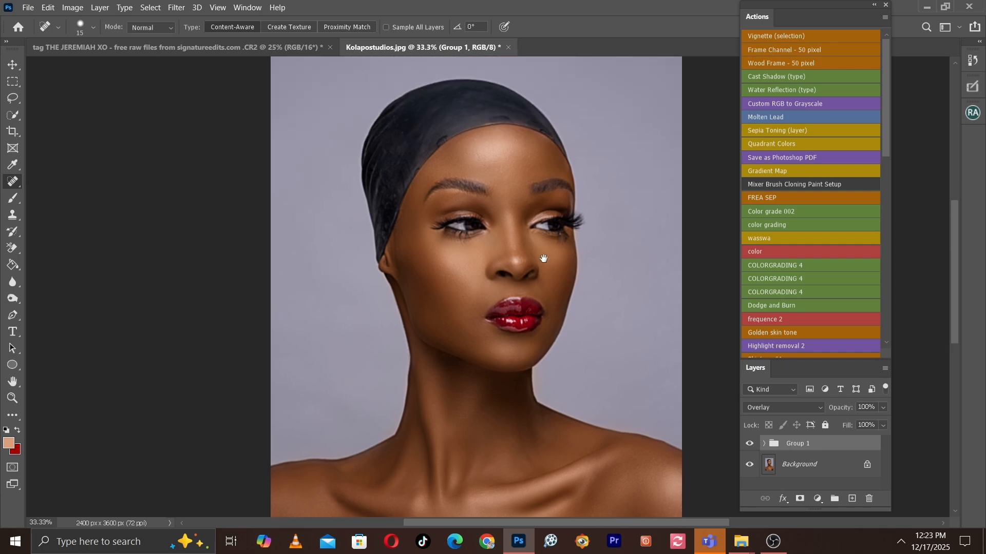
key("ctrl+minus")
key("ctrl+plus")
left_click_drag(512, 302, 615, 326)
key("ctrl+minus")
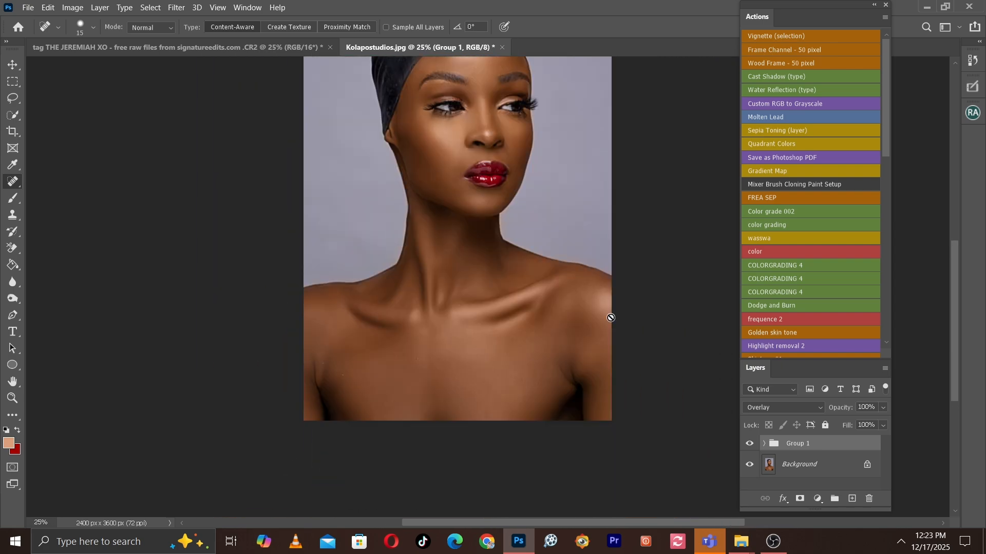
left_click_drag(555, 226, 581, 301)
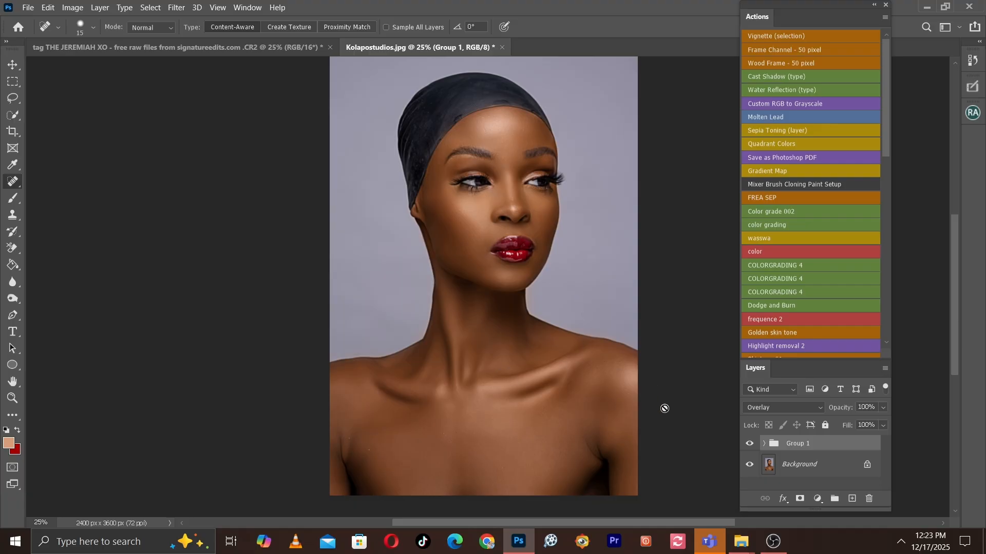
Compare the face and neck with the Overlay group hidden and shown, leaving the group visible.
left_click(750, 444)
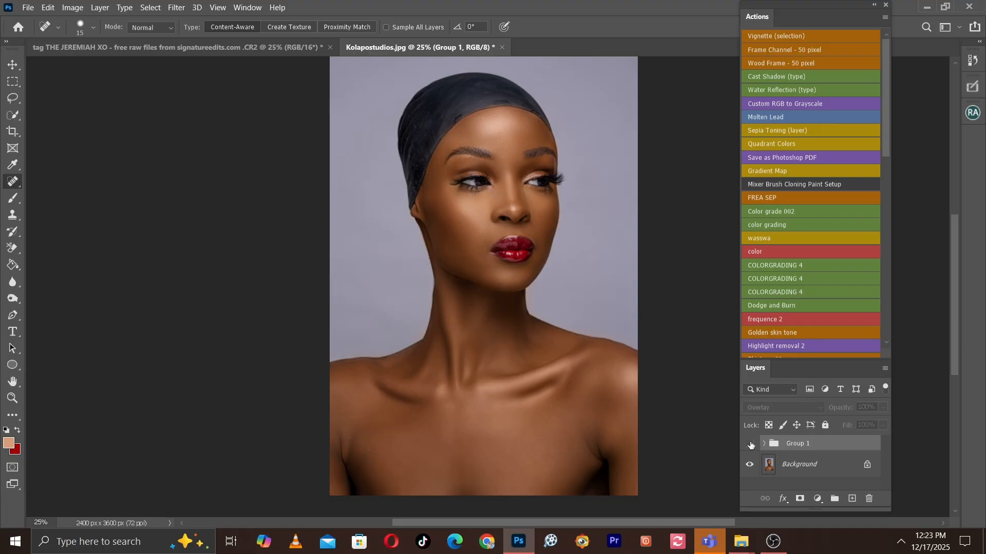
key("ctrl+plus")
key("ctrl+plus")
left_click(750, 444)
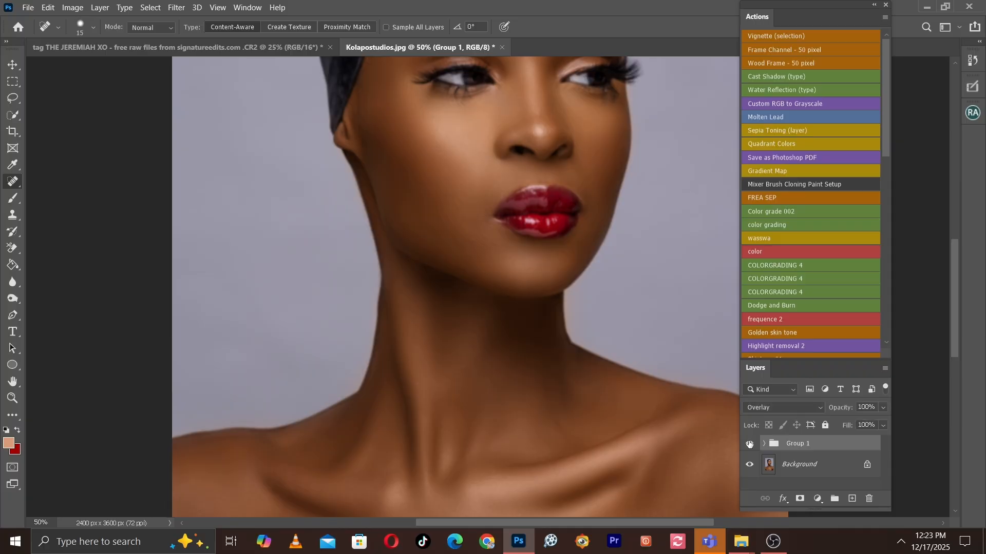
left_click_drag(626, 263, 607, 366)
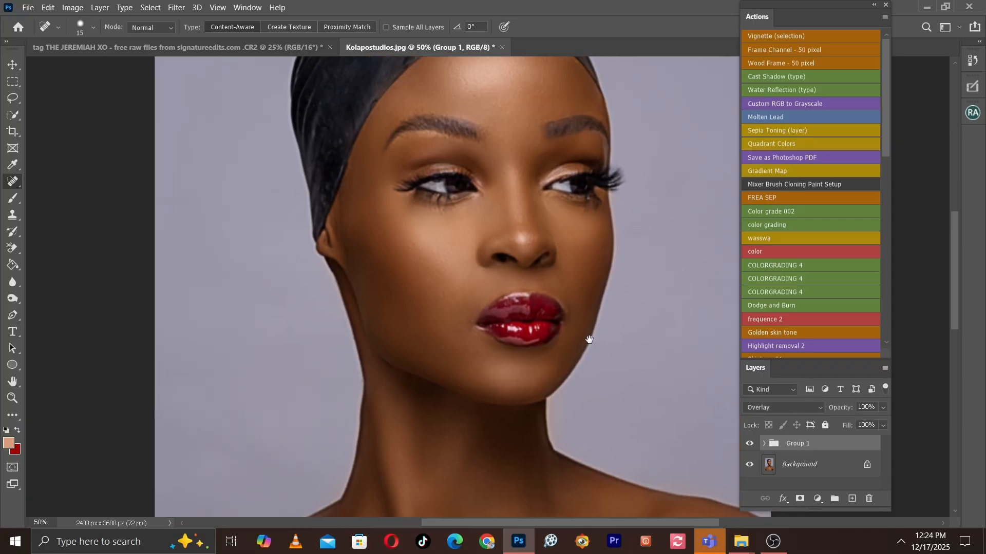
left_click(748, 442)
left_click(747, 442)
Compare the lip and lower-face detail at 100% zoom with the Overlay group hidden and shown.
left_click_drag(615, 382, 577, 251)
key("ctrl+plus")
left_click_drag(468, 206, 483, 345)
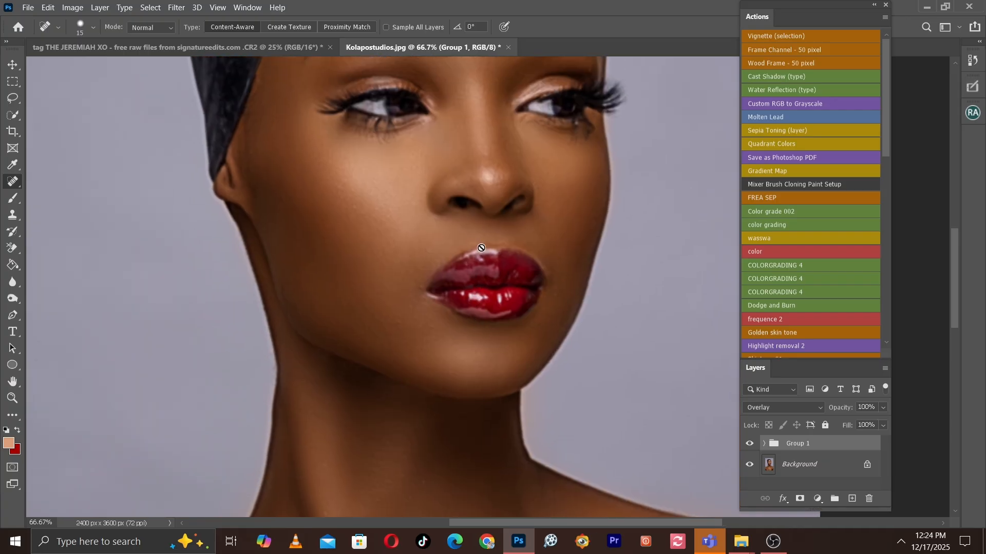
key("ctrl+plus")
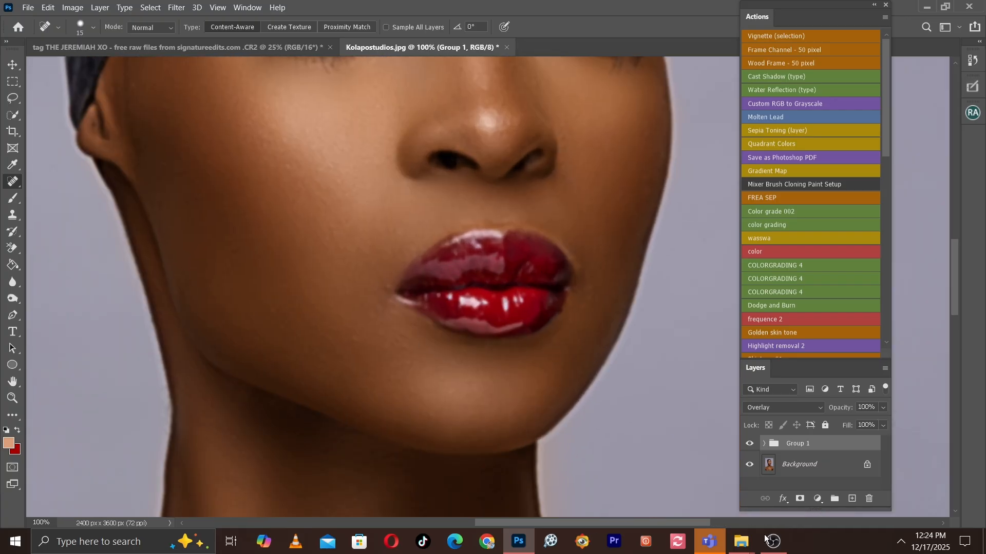
left_click(750, 444)
left_click(749, 443)
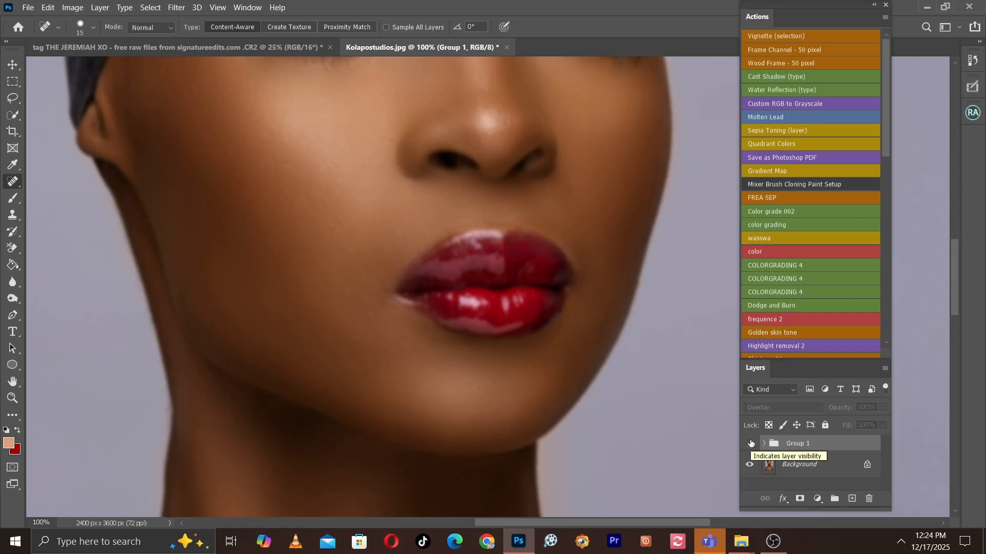
left_click(749, 444)
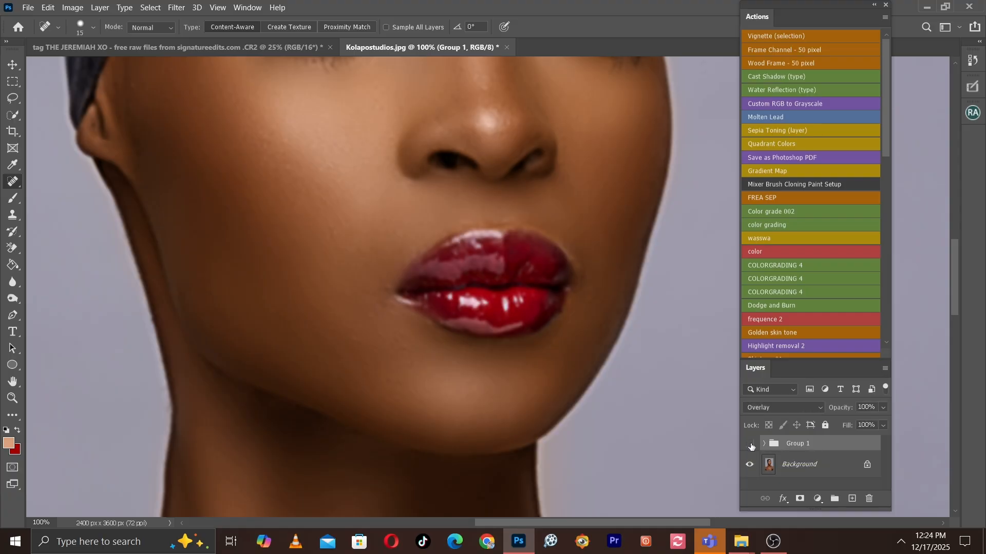
left_click(750, 445)
left_click(750, 444)
Compare the eye and eyebrow detail with the Overlay group hidden and shown, and review the portrait at 25% zoom.
left_click_drag(507, 229, 547, 469)
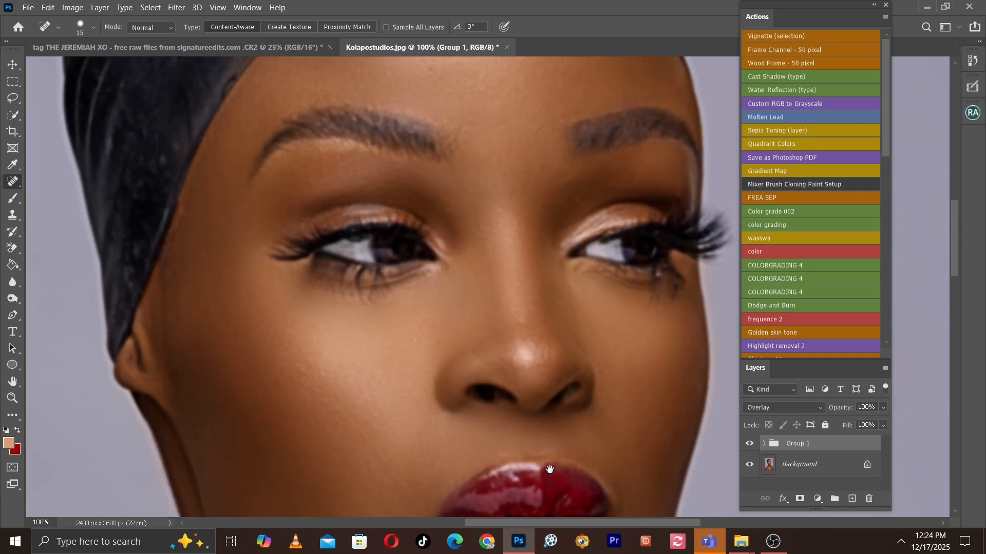
left_click(749, 443)
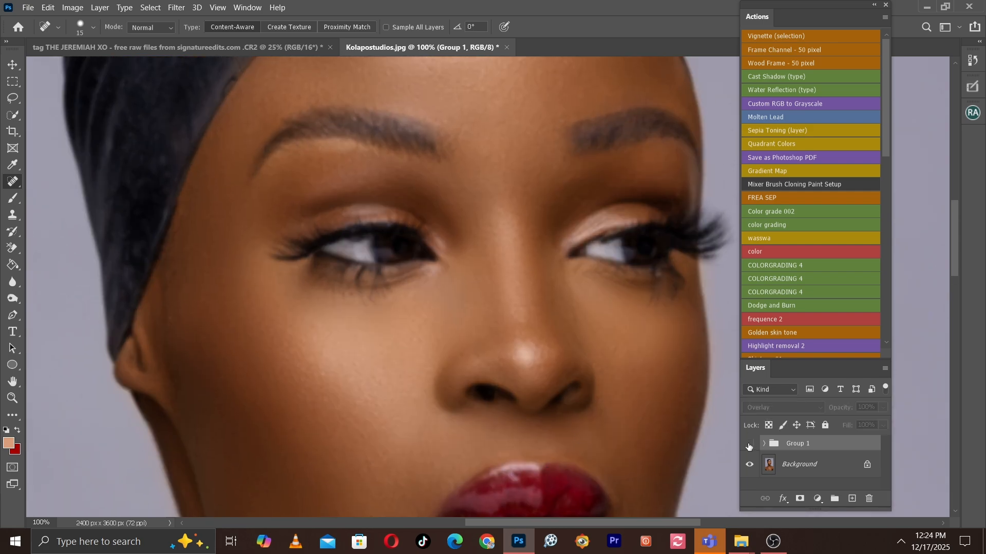
left_click(749, 444)
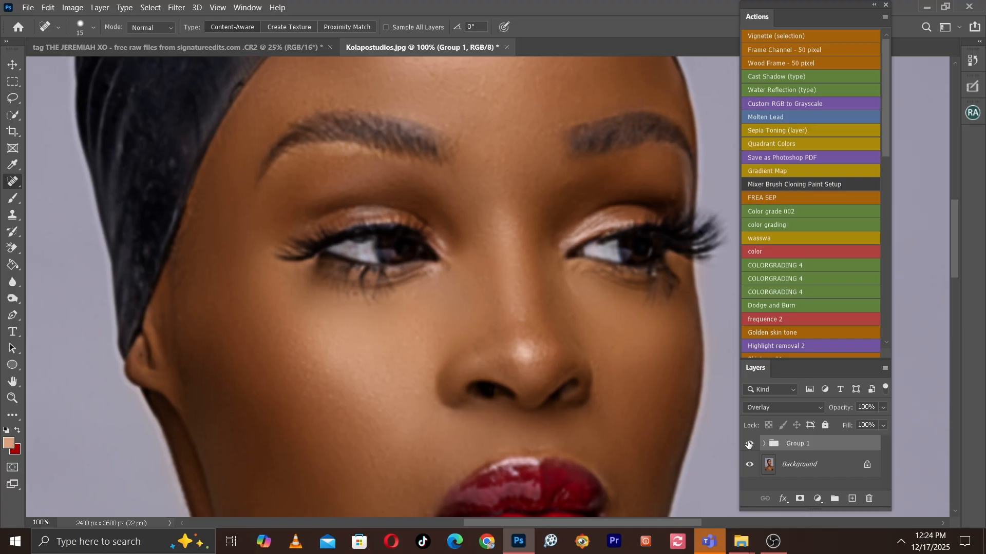
key("ctrl+minus")
key("ctrl+minus")
key("ctrl+minus")
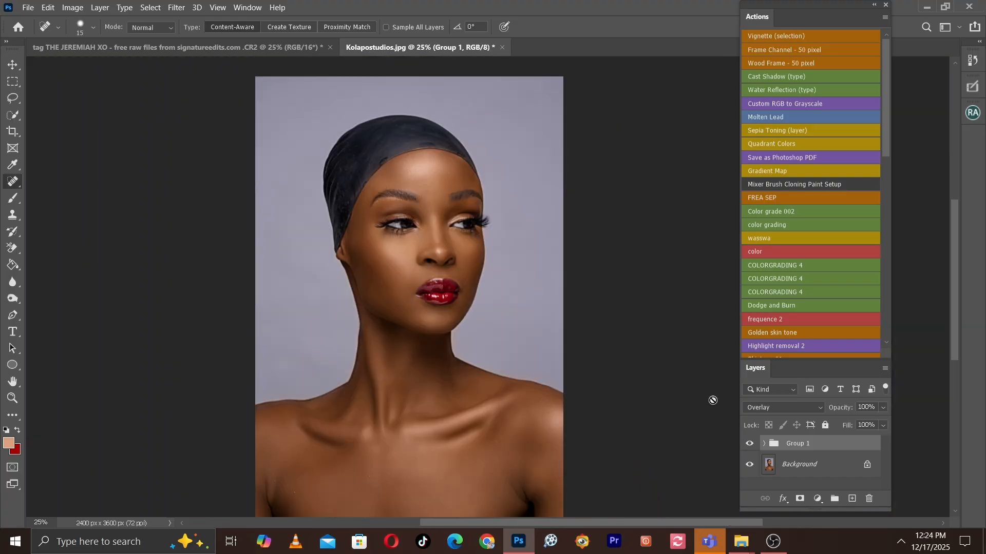